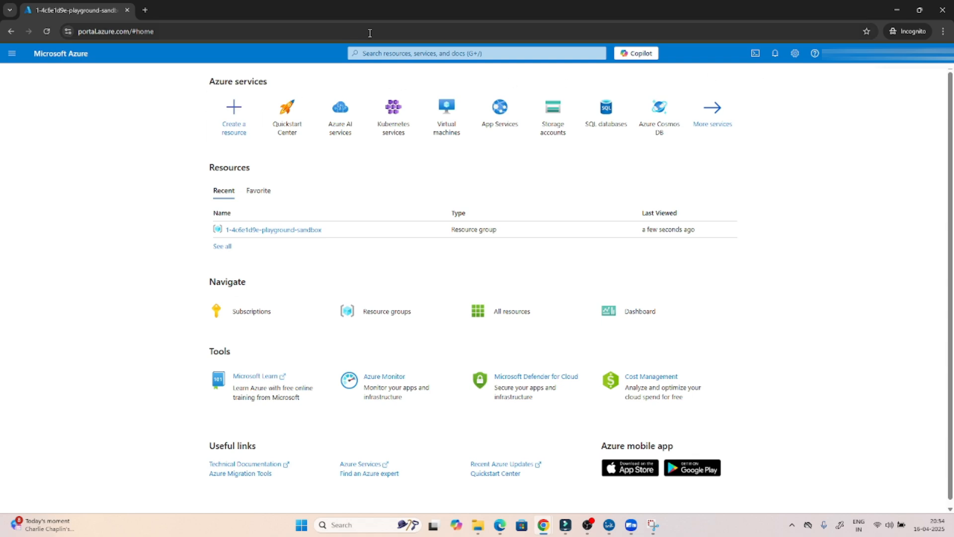
- Search 'azure synapse', open Azure Synapse Analytics and start creating a new workspace
{"action": "left_click_drag", "start_coordinate": [156, 31], "coordinate": [78, 31]}
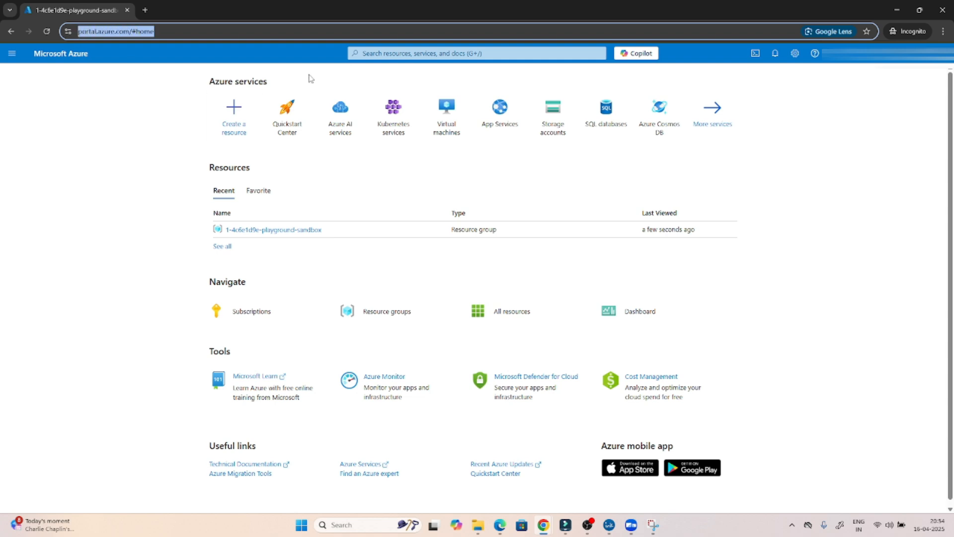
{"action": "left_click", "coordinate": [369, 54]}
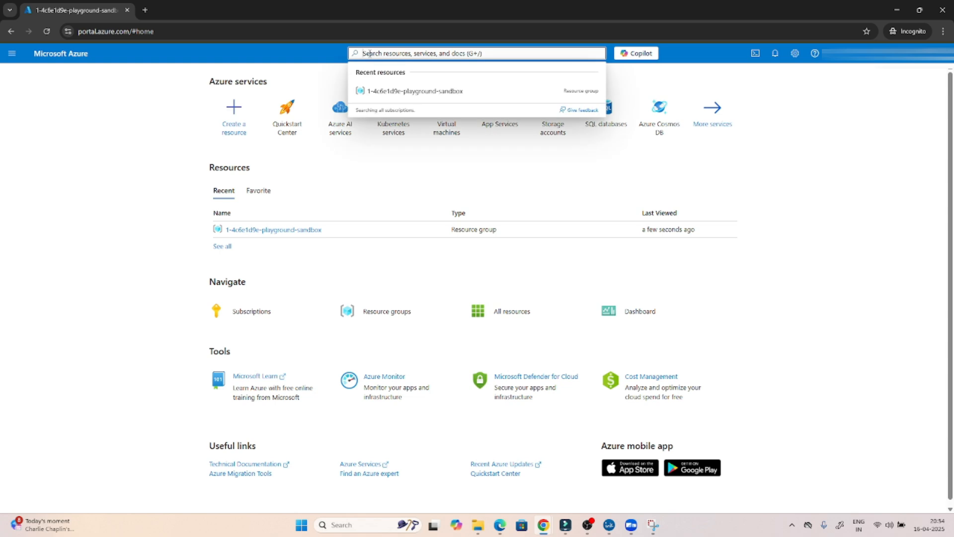
{"action": "type", "text": "azure s"}
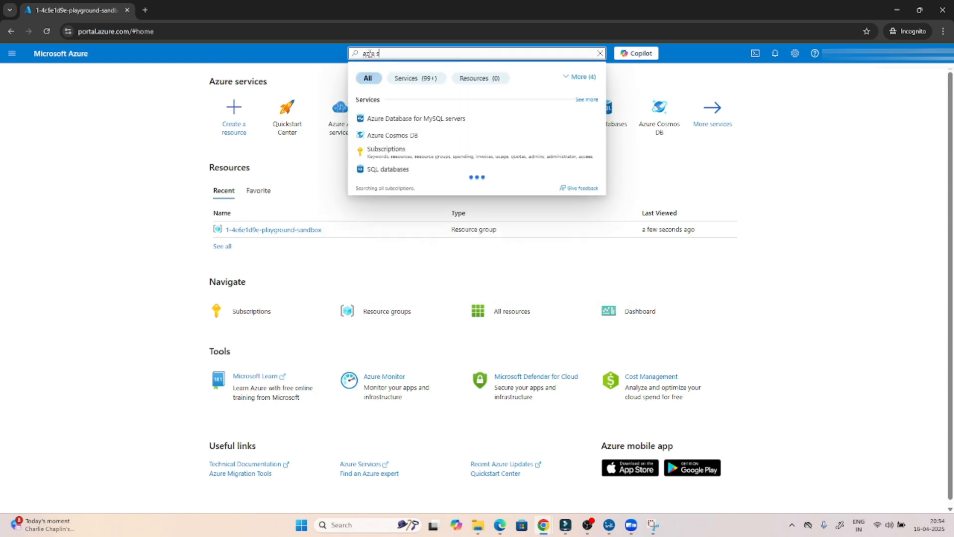
{"action": "type", "text": "ynapse"}
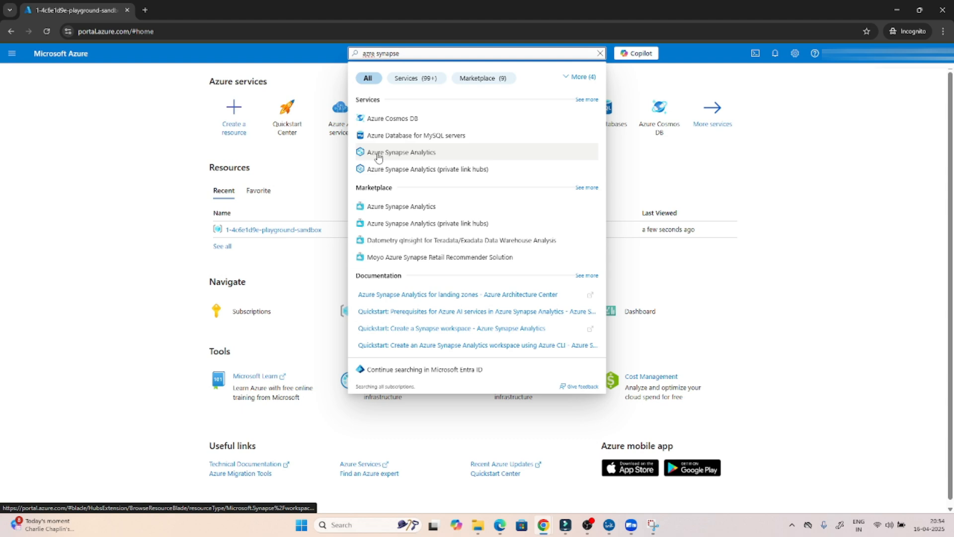
{"action": "left_click", "coordinate": [417, 154]}
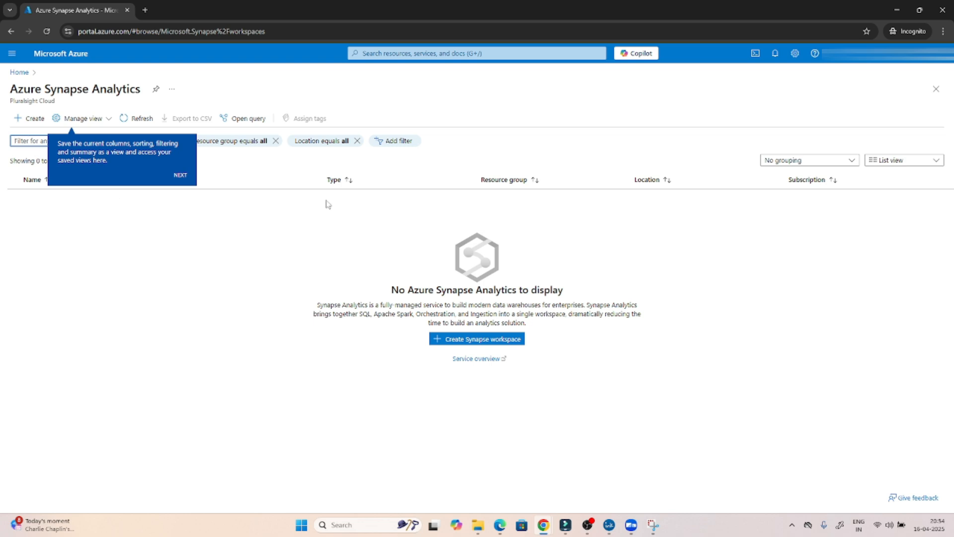
{"action": "left_click", "coordinate": [26, 120]}
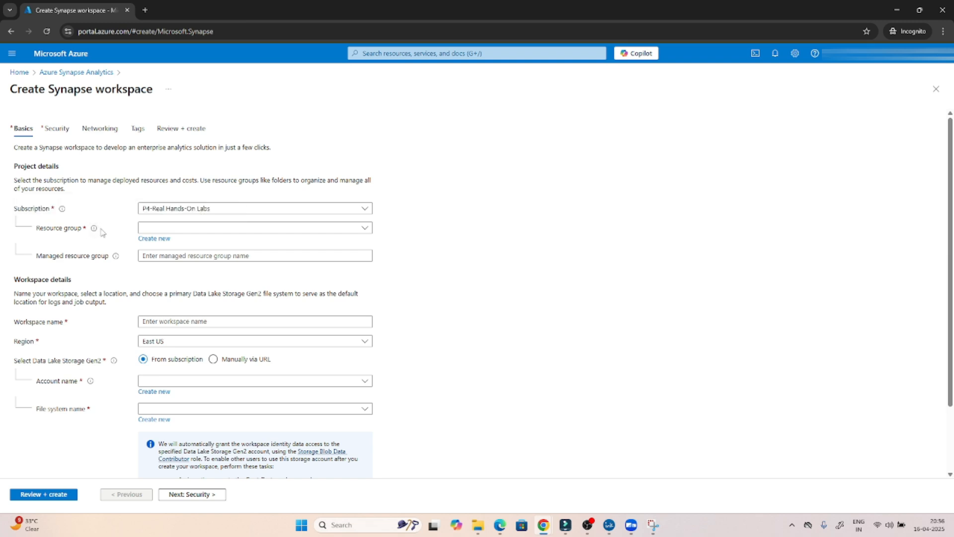
- Select the existing playground sandbox resource group instead of creating a new one
{"action": "left_click", "coordinate": [147, 241]}
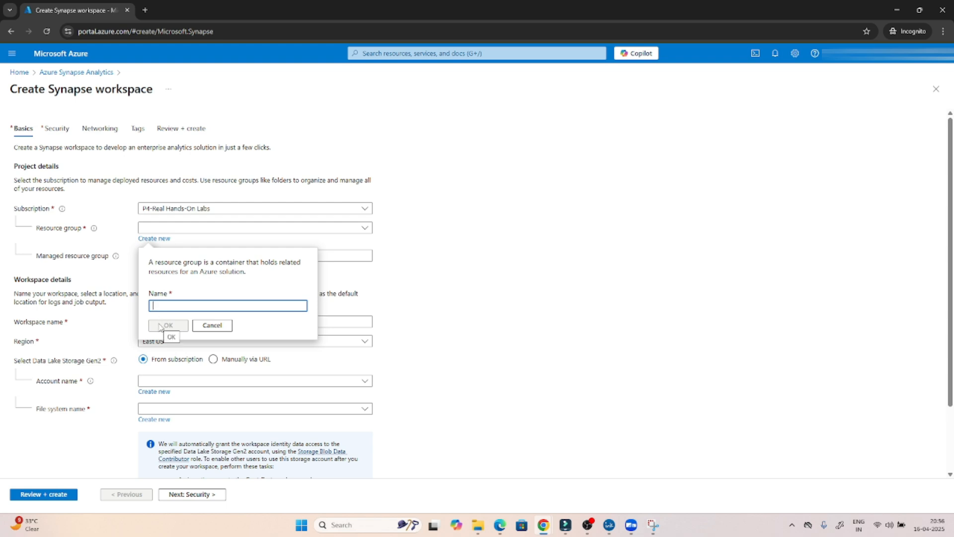
{"action": "left_click", "coordinate": [211, 325]}
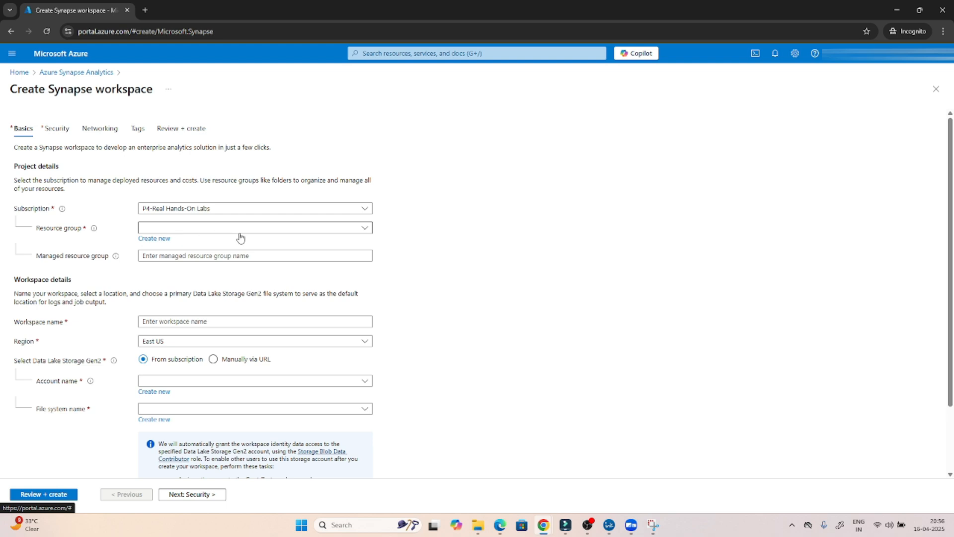
{"action": "left_click", "coordinate": [173, 230]}
{"action": "left_click", "coordinate": [194, 266]}
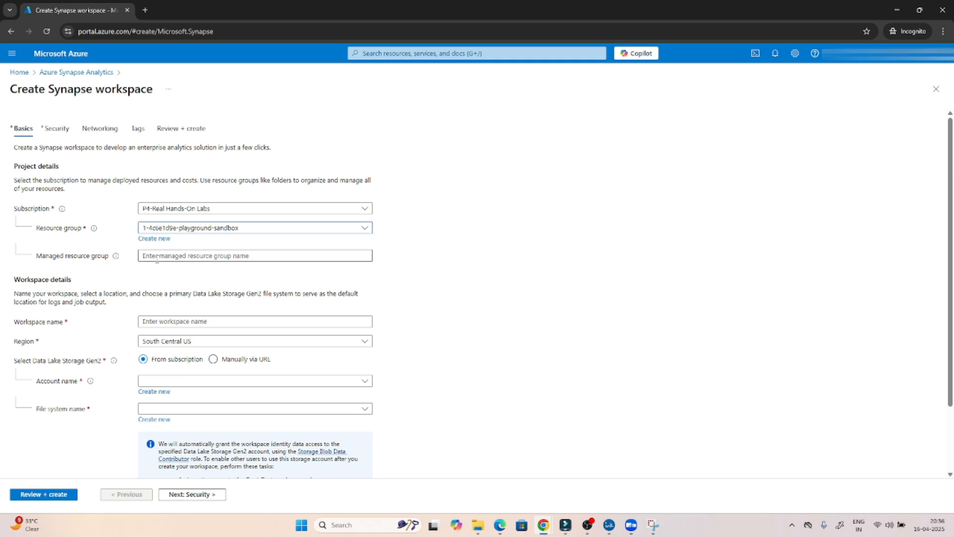
{"action": "left_click", "coordinate": [157, 256]}
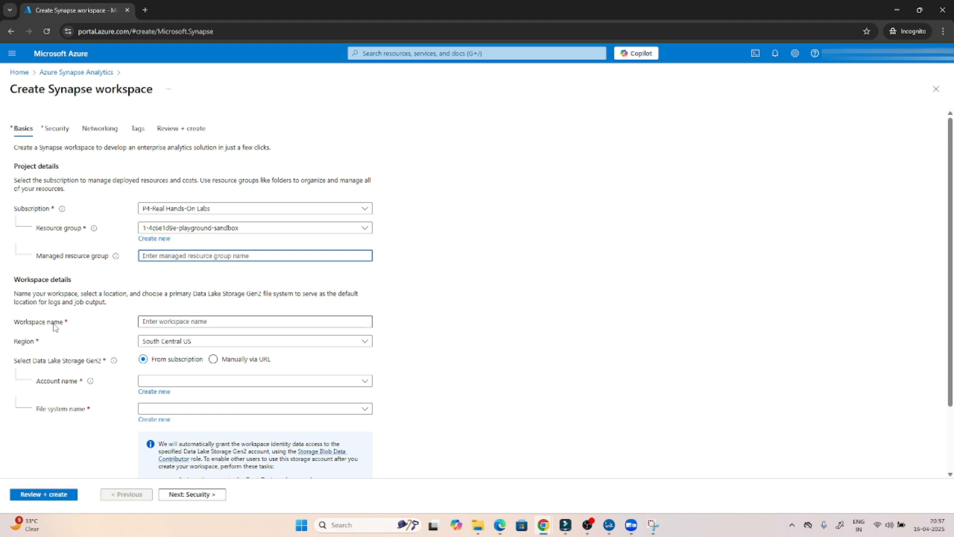
- Name the workspace poc-synapse-practical and set its region to East US 2
{"action": "left_click", "coordinate": [154, 324]}
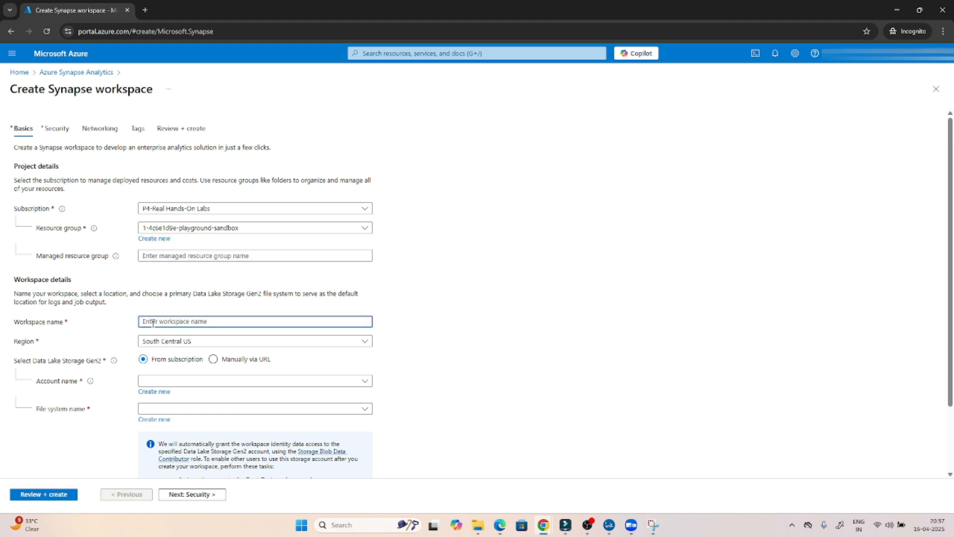
{"action": "type", "text": "poc-s"}
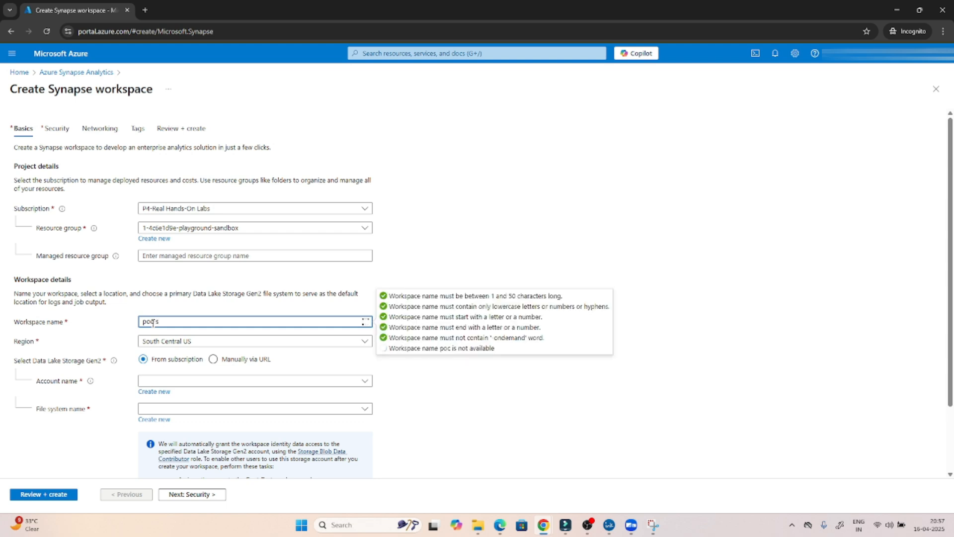
{"action": "type", "text": "ynapse-pract"}
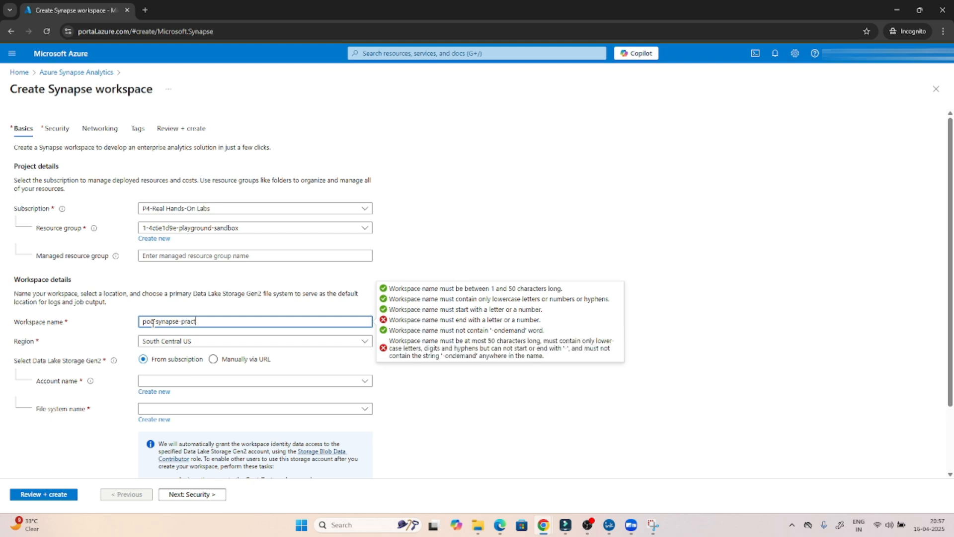
{"action": "type", "text": "ica"}
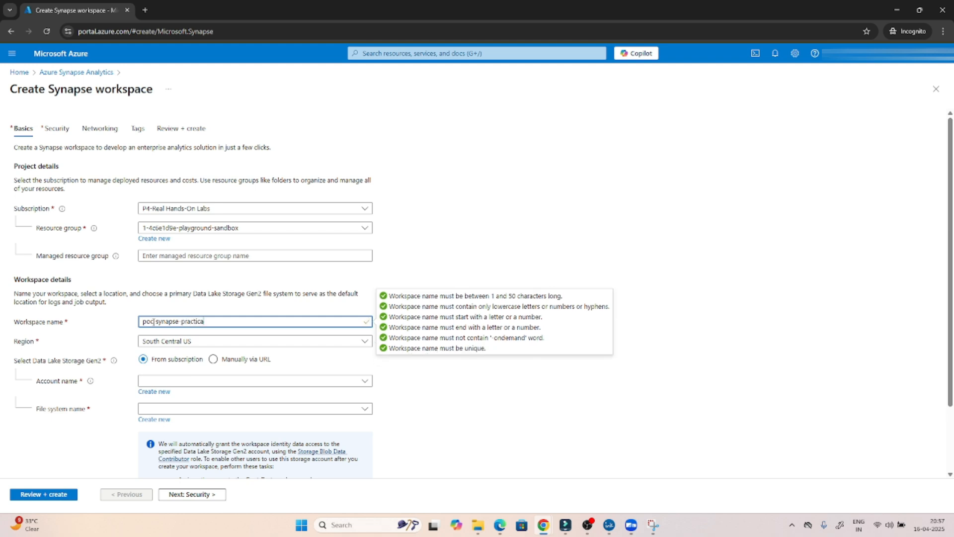
{"action": "type", "text": "l"}
{"action": "left_click", "coordinate": [114, 324]}
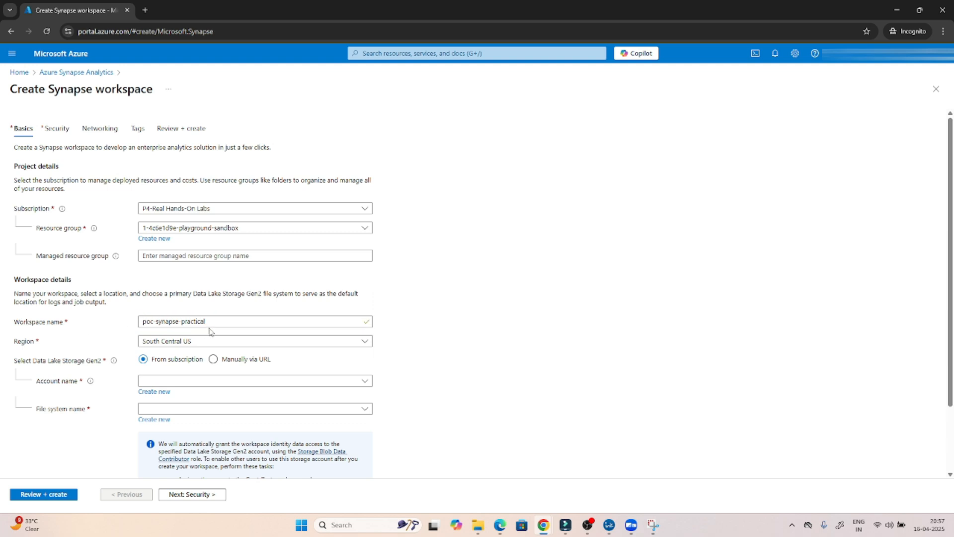
{"action": "left_click", "coordinate": [183, 341]}
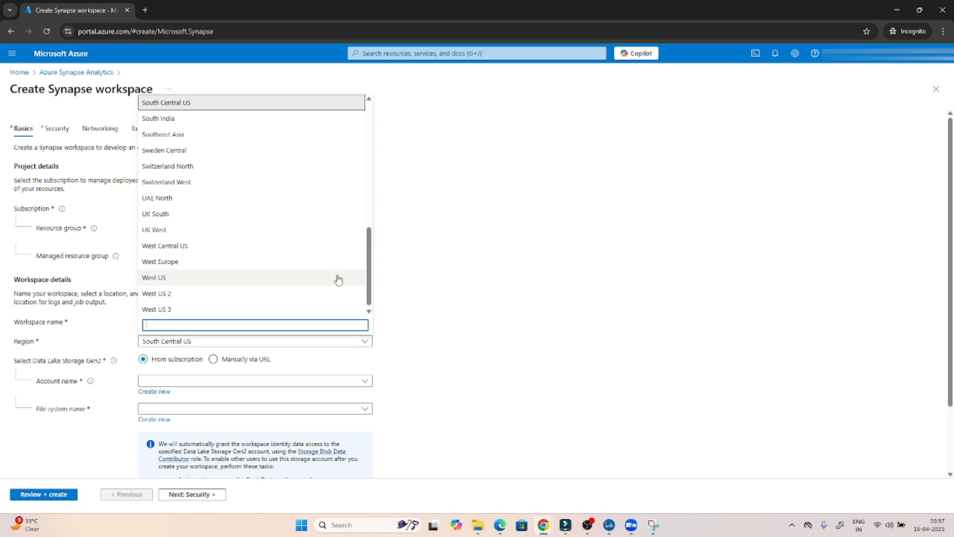
{"action": "left_click_drag", "start_coordinate": [370, 283], "coordinate": [372, 160]}
{"action": "left_click", "coordinate": [160, 244]}
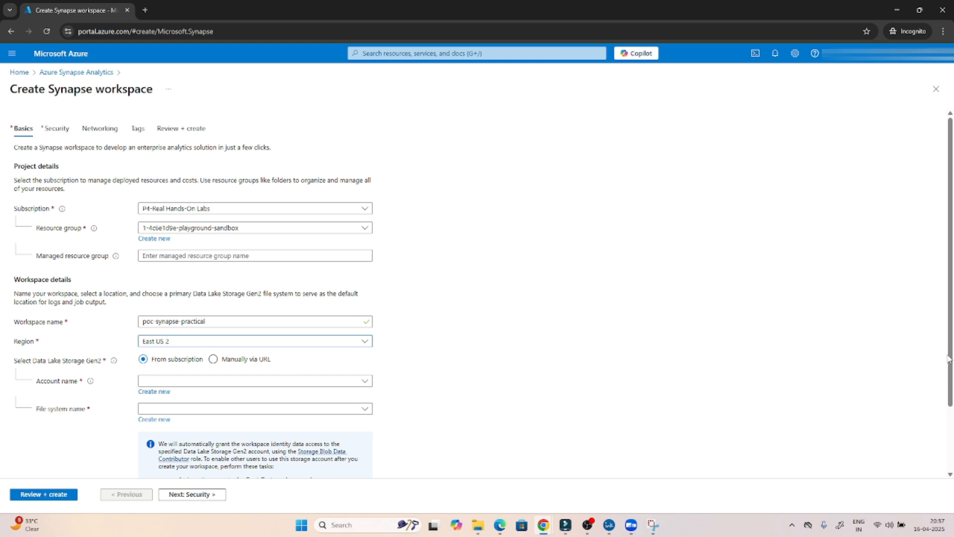
- Create a new Data Lake Storage Gen2 account named pocdatalake04090
{"action": "scroll", "coordinate": [950, 374], "scroll_direction": "down", "scroll_amount": 2}
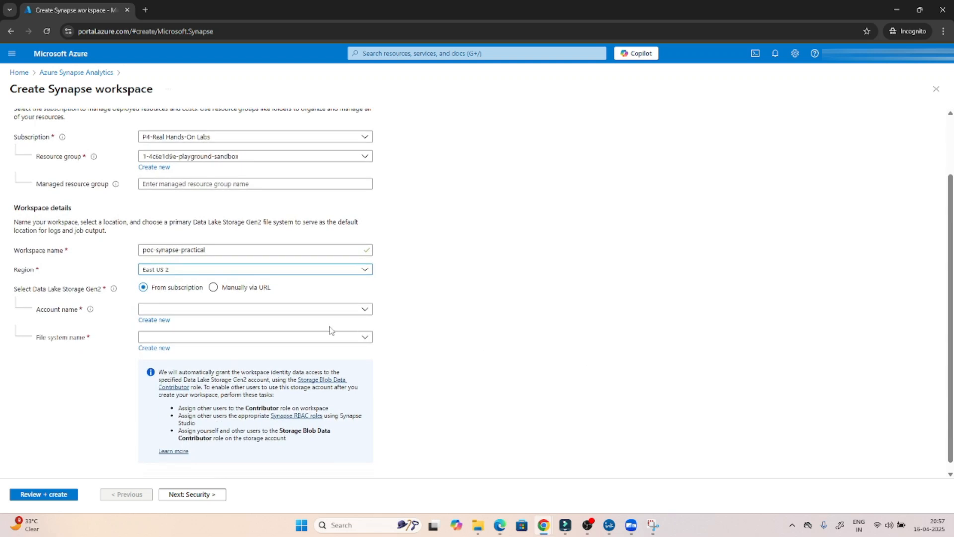
{"action": "left_click", "coordinate": [301, 313]}
{"action": "left_click", "coordinate": [301, 312]}
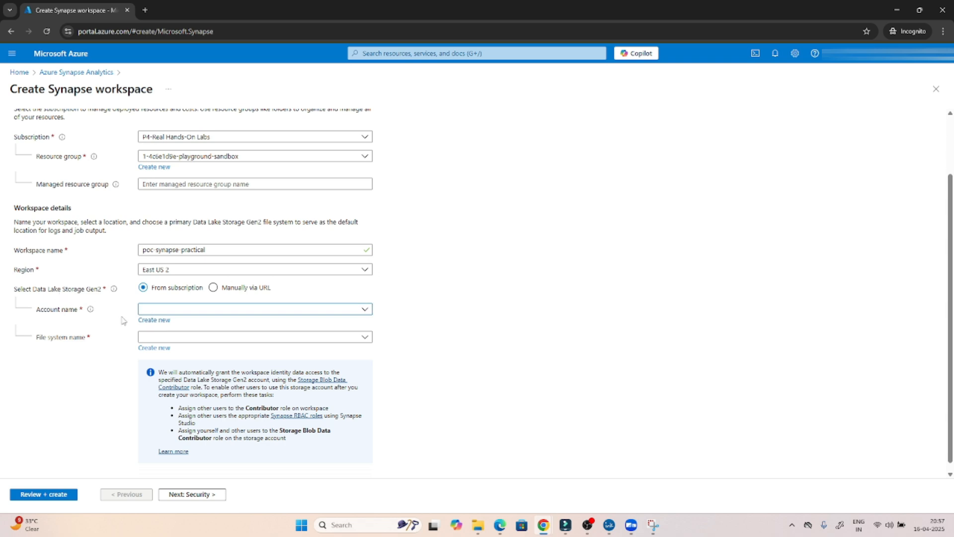
{"action": "left_click", "coordinate": [151, 322]}
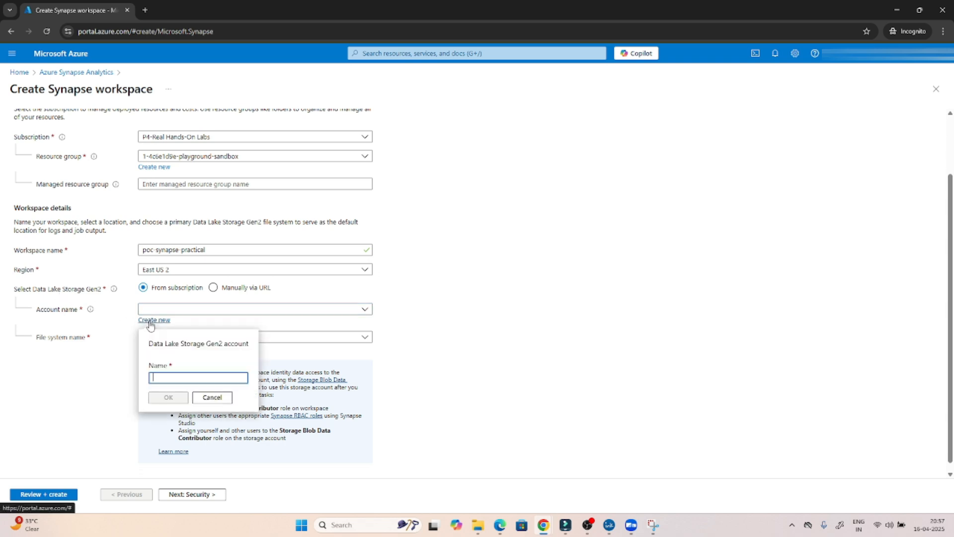
{"action": "type", "text": "po"}
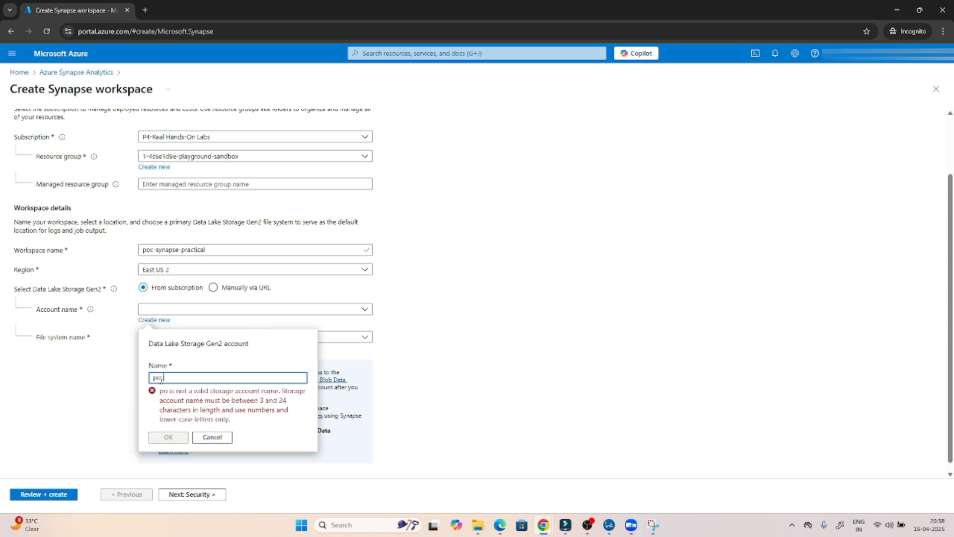
{"action": "type", "text": "cdatalake"}
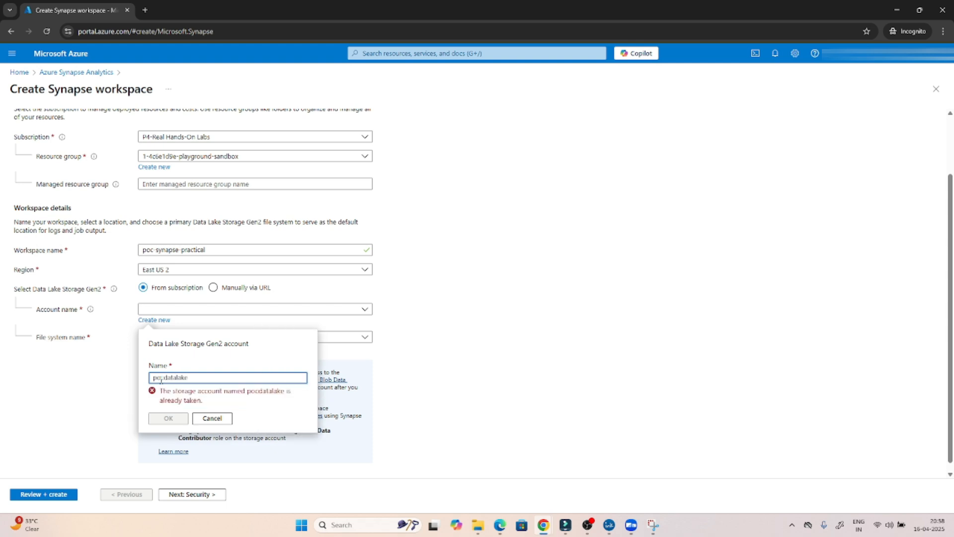
{"action": "type", "text": "04"}
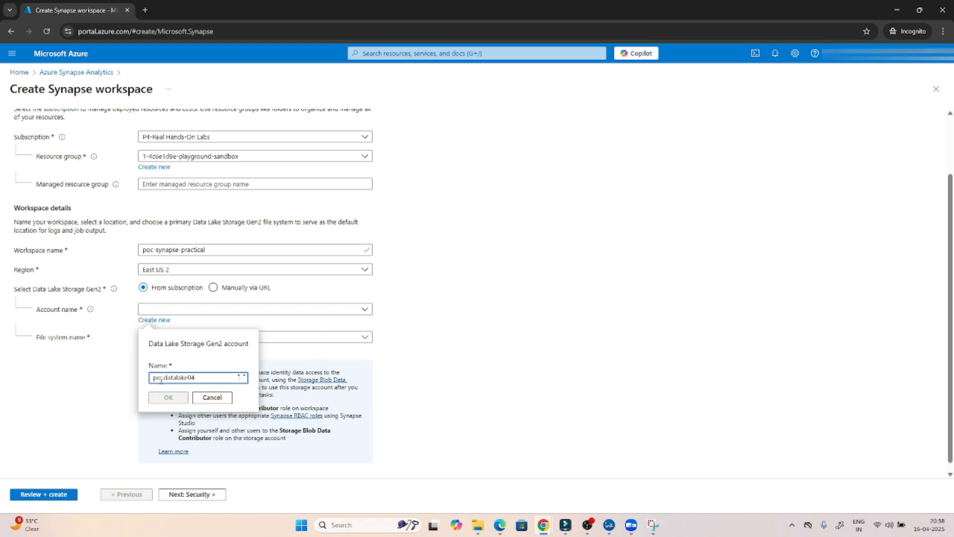
{"action": "type", "text": "090"}
{"action": "left_click_drag", "start_coordinate": [206, 377], "coordinate": [149, 378]}
{"action": "left_click", "coordinate": [167, 397]}
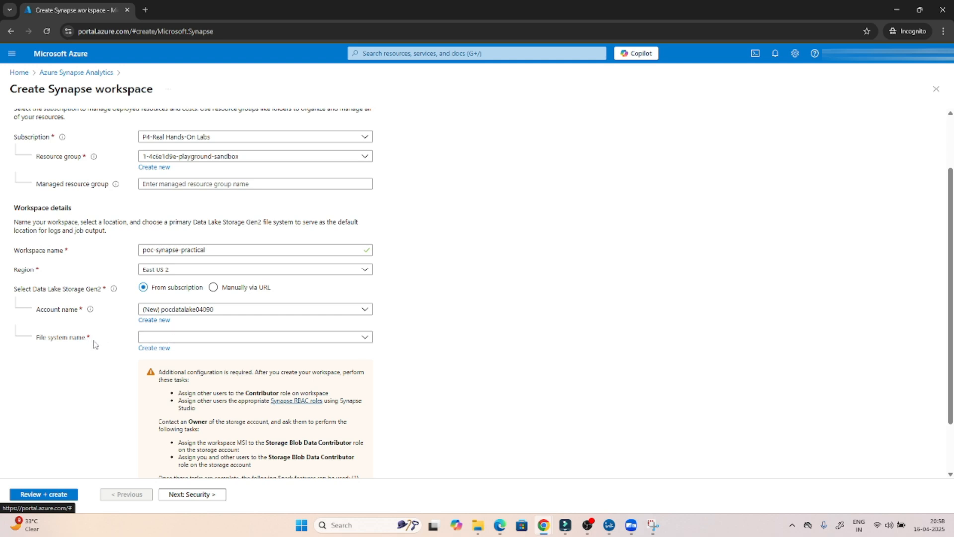
- Create a new file system named pocinpt and scroll to the form's bottom
{"action": "left_click", "coordinate": [146, 350]}
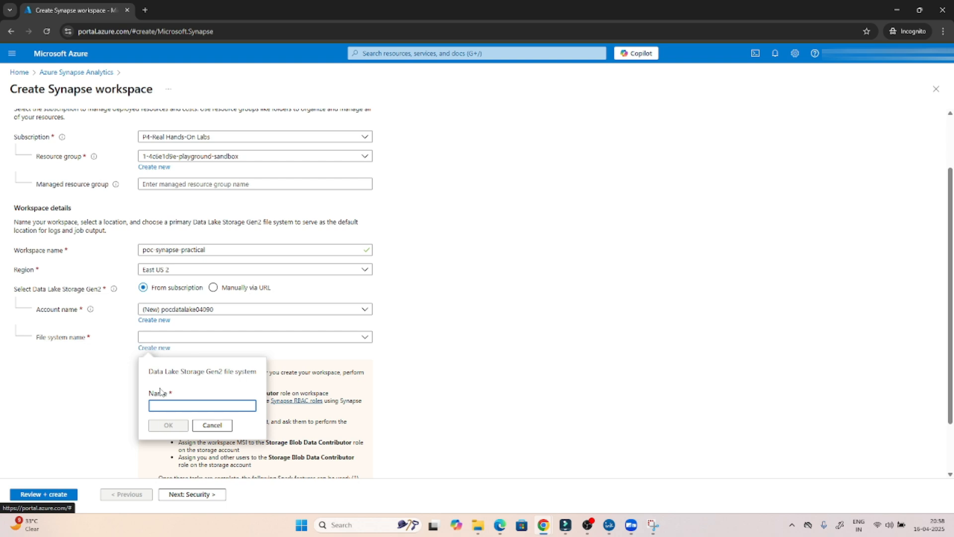
{"action": "type", "text": "poc"}
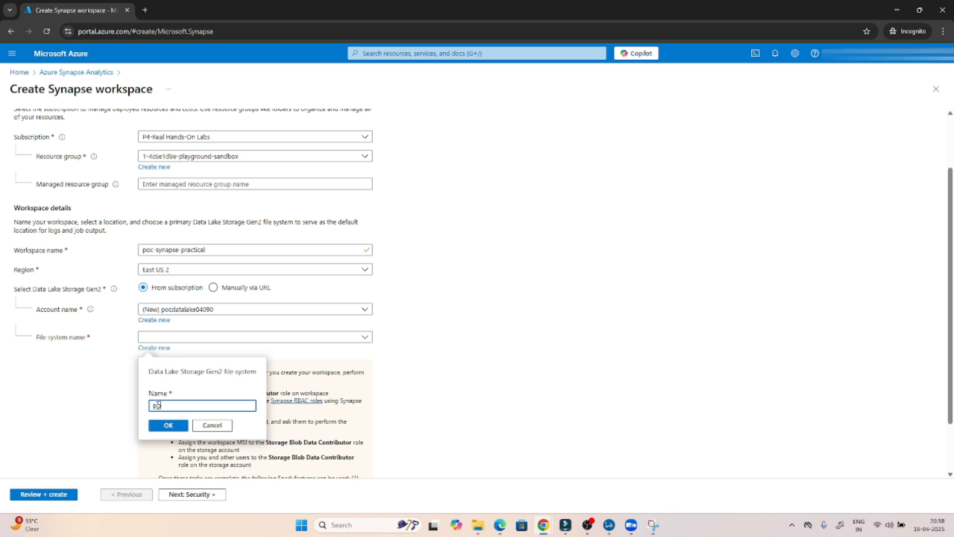
{"action": "type", "text": "inpt"}
{"action": "left_click", "coordinate": [169, 424]}
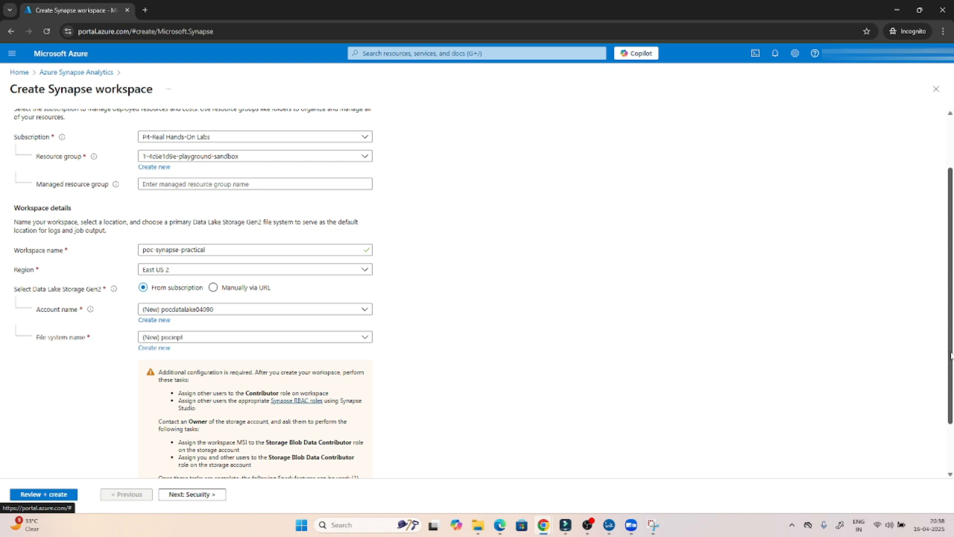
{"action": "left_click_drag", "start_coordinate": [951, 355], "coordinate": [950, 405]}
{"action": "left_click_drag", "start_coordinate": [942, 454], "coordinate": [943, 409]}
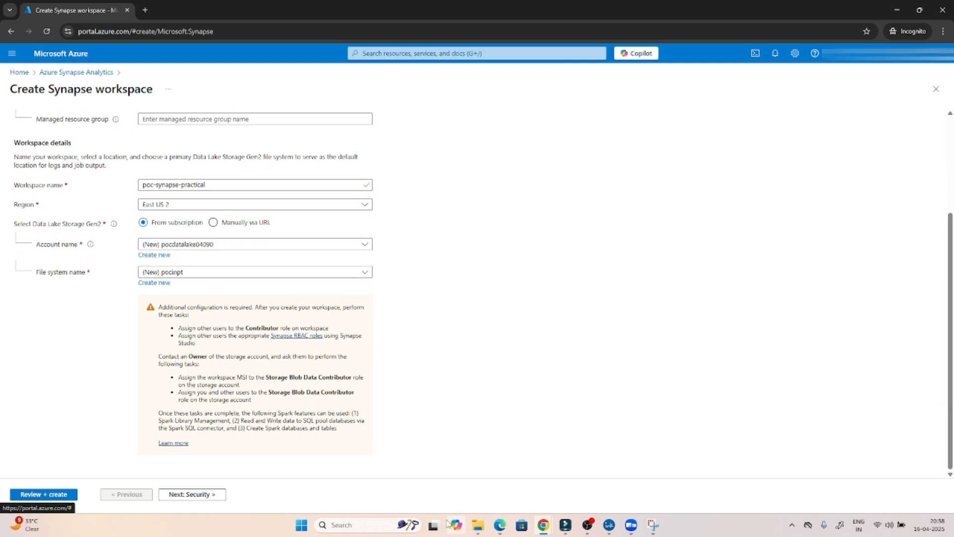
- Enter and confirm the SQL admin password on the Security tab, then continue to Networking
{"action": "left_click", "coordinate": [203, 499]}
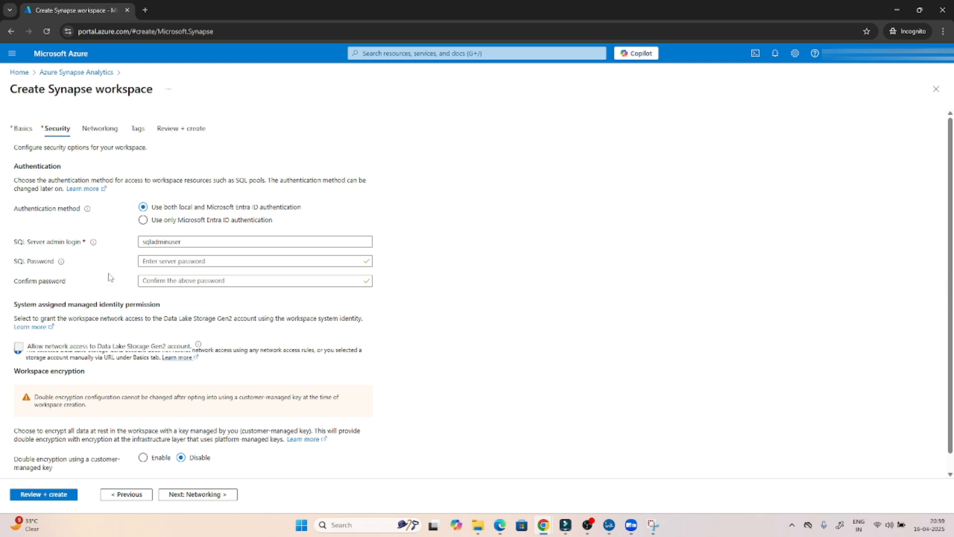
{"action": "left_click", "coordinate": [157, 263]}
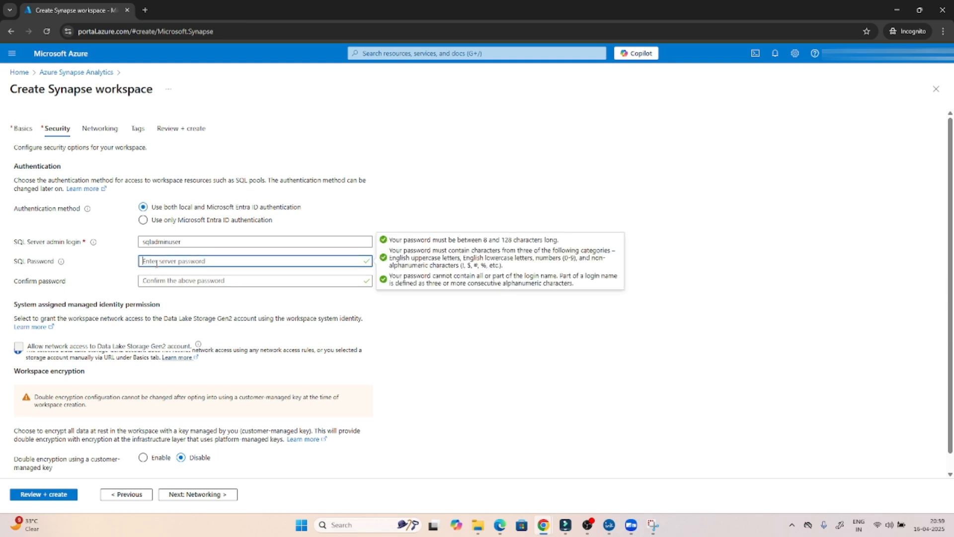
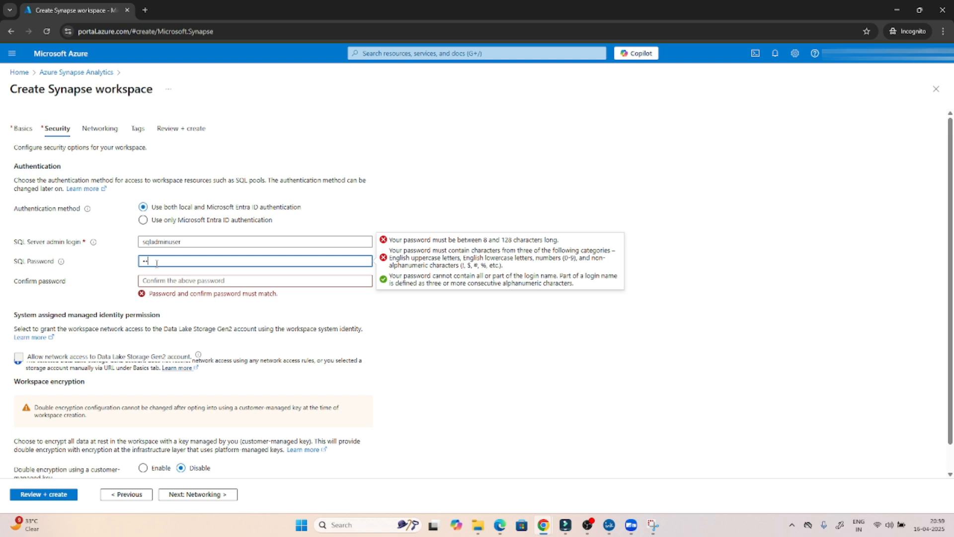
{"action": "left_click", "coordinate": [161, 280]}
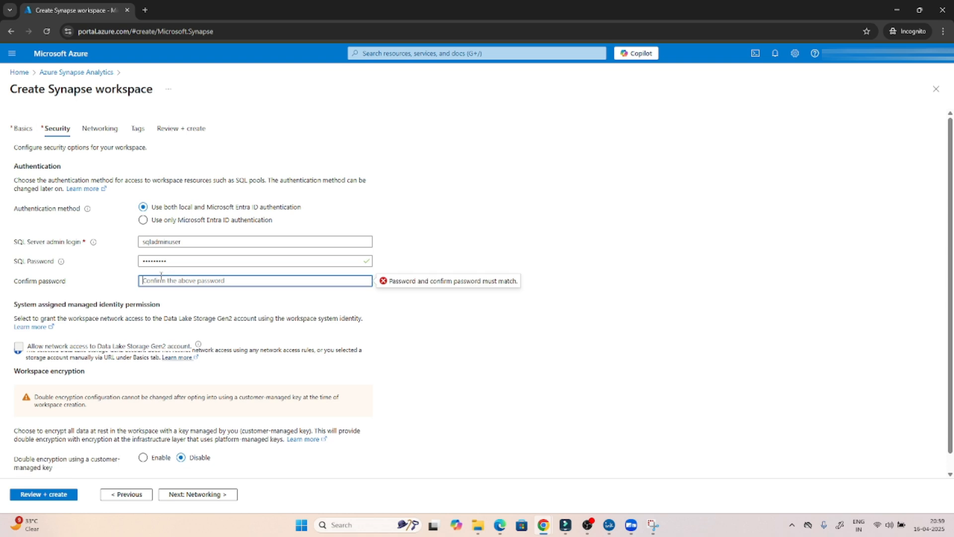
{"action": "type", "text": "P"}
{"action": "left_click", "coordinate": [427, 343]}
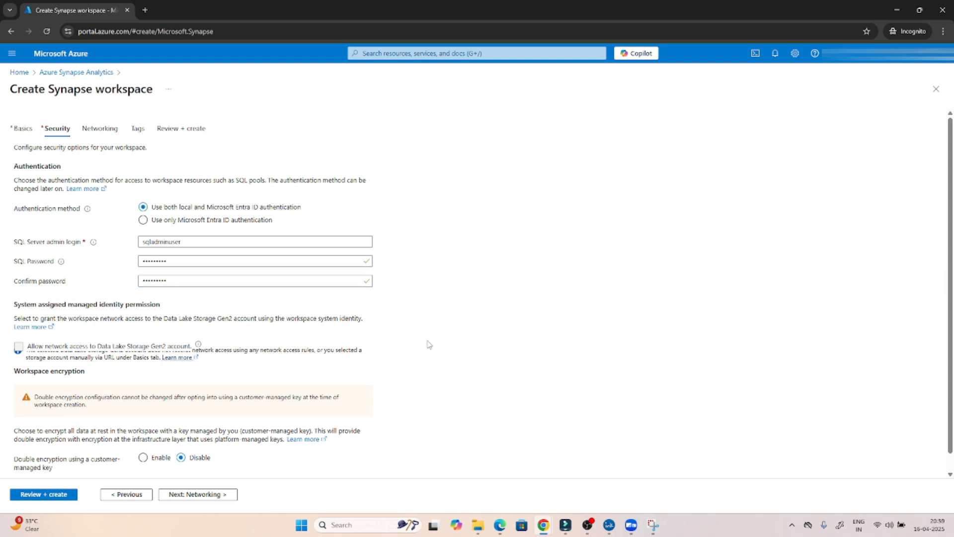
{"action": "left_click", "coordinate": [183, 494]}
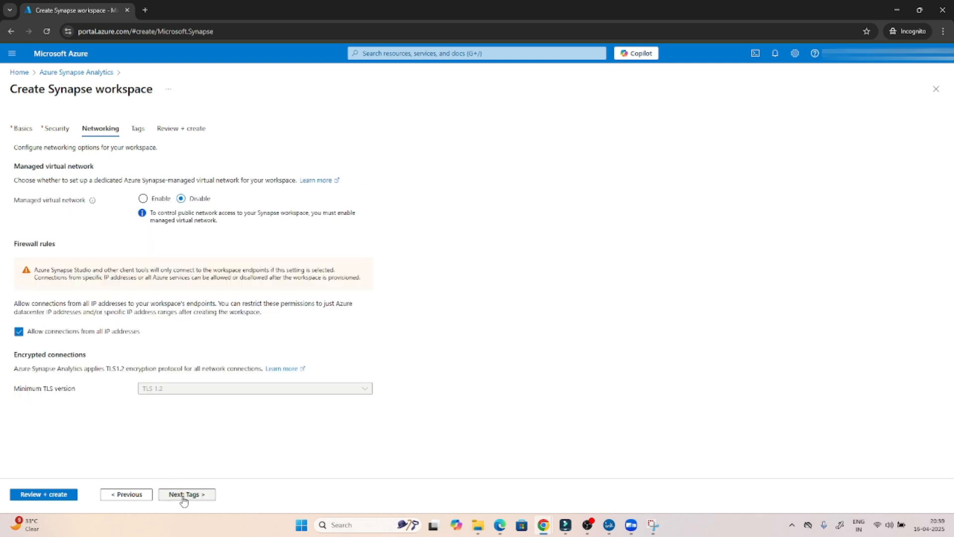
- Skip through Tags to Review + create and let validation succeed
{"action": "left_click", "coordinate": [183, 495]}
{"action": "left_click", "coordinate": [183, 494]}
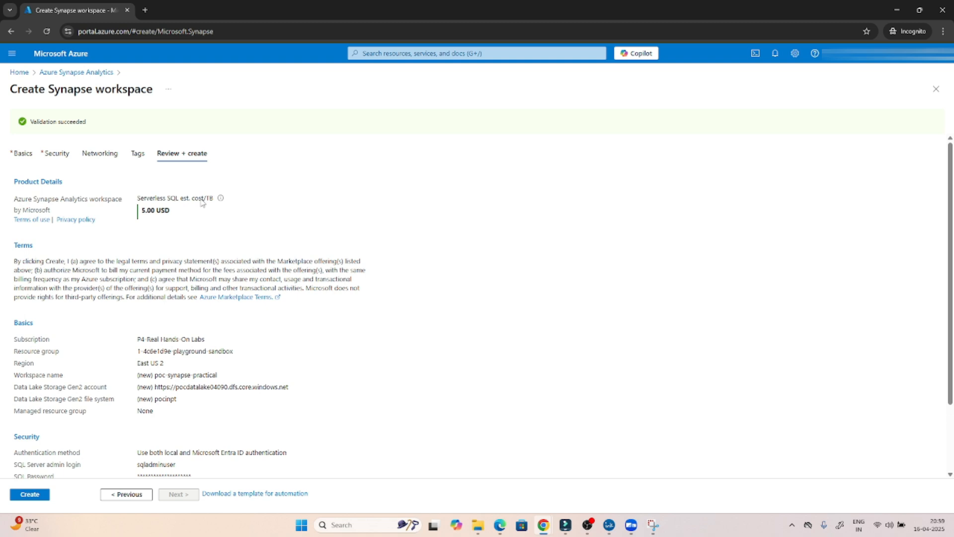
{"action": "mouse_move", "coordinate": [220, 201]}
- Create the poc-synapse-practical workspace and wait for its deployment to complete
{"action": "left_click", "coordinate": [40, 494]}
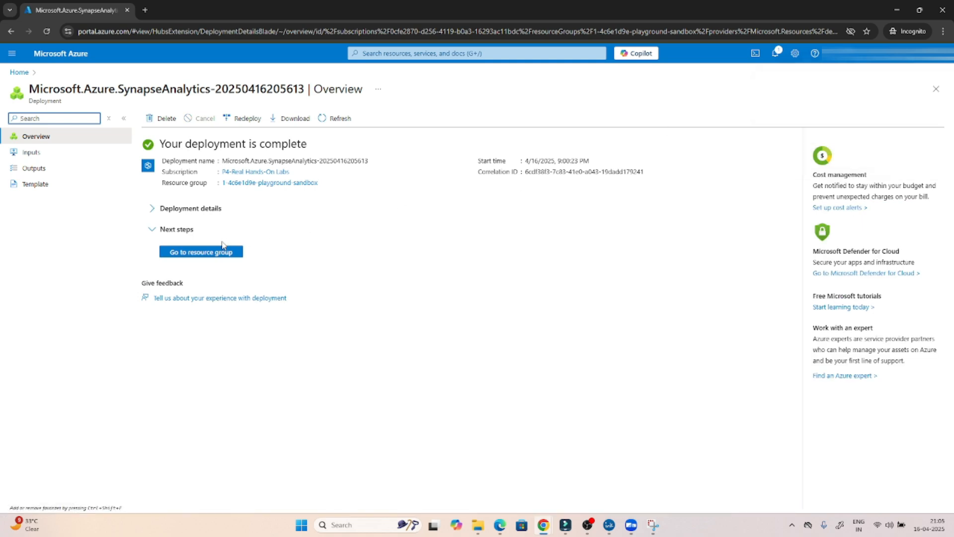
- Open the resource group and open storage account pocdatalake04090 in a new tab
{"action": "left_click", "coordinate": [192, 255]}
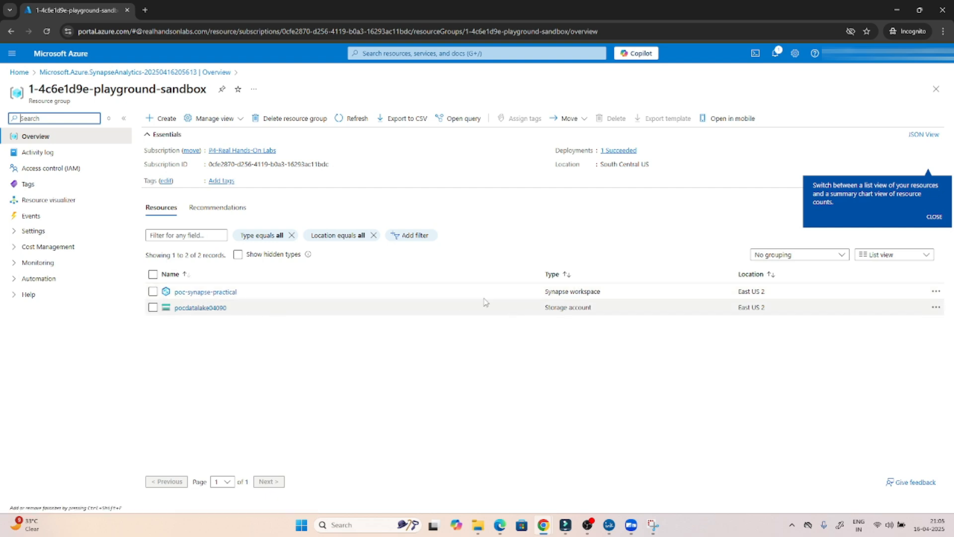
{"action": "right_click", "coordinate": [182, 312]}
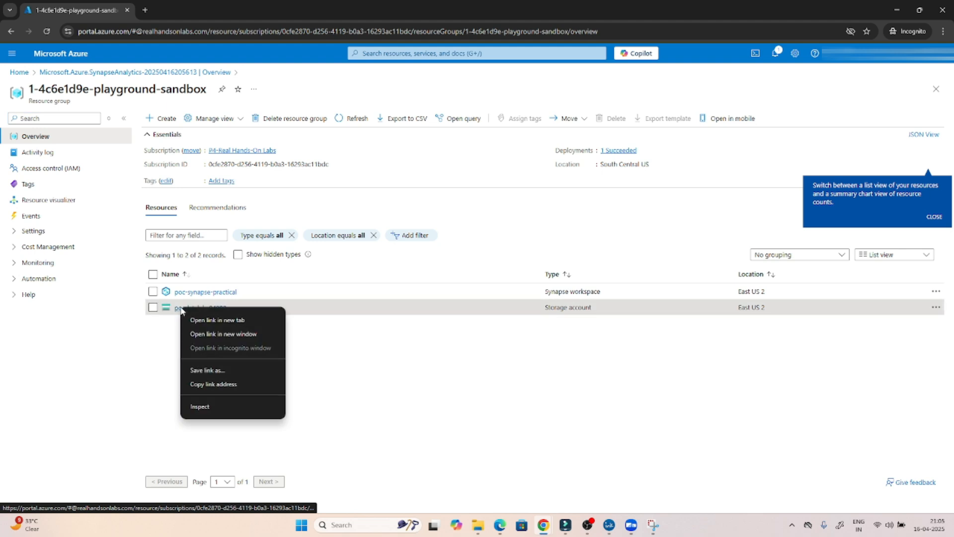
{"action": "left_click", "coordinate": [207, 320]}
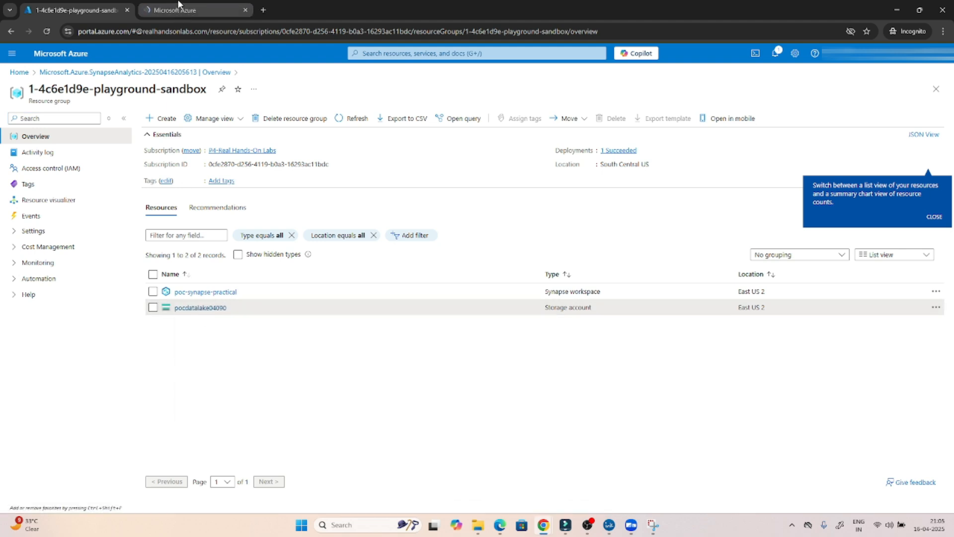
{"action": "left_click", "coordinate": [177, 12]}
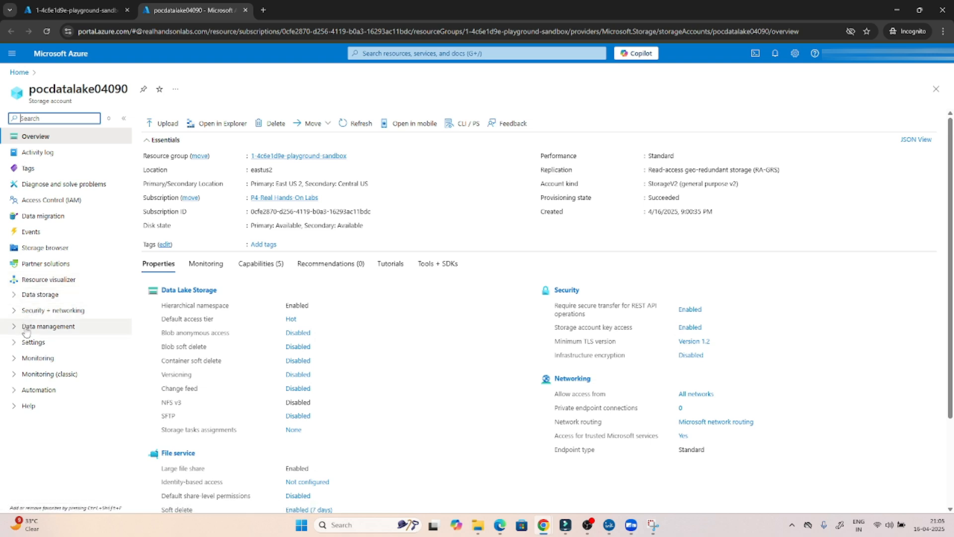
- Check that the pocinpt container is empty, then return to the resource group tab
{"action": "left_click", "coordinate": [15, 296]}
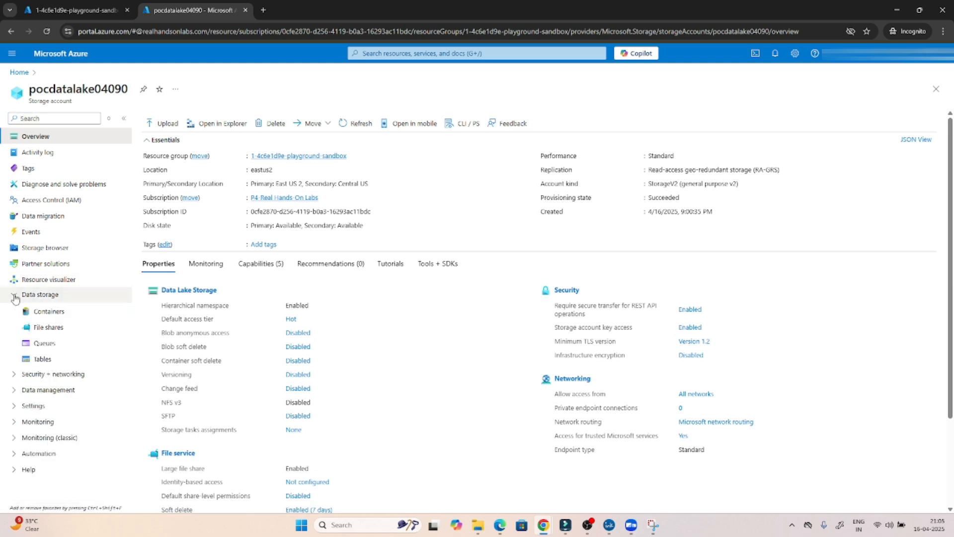
{"action": "left_click", "coordinate": [50, 314]}
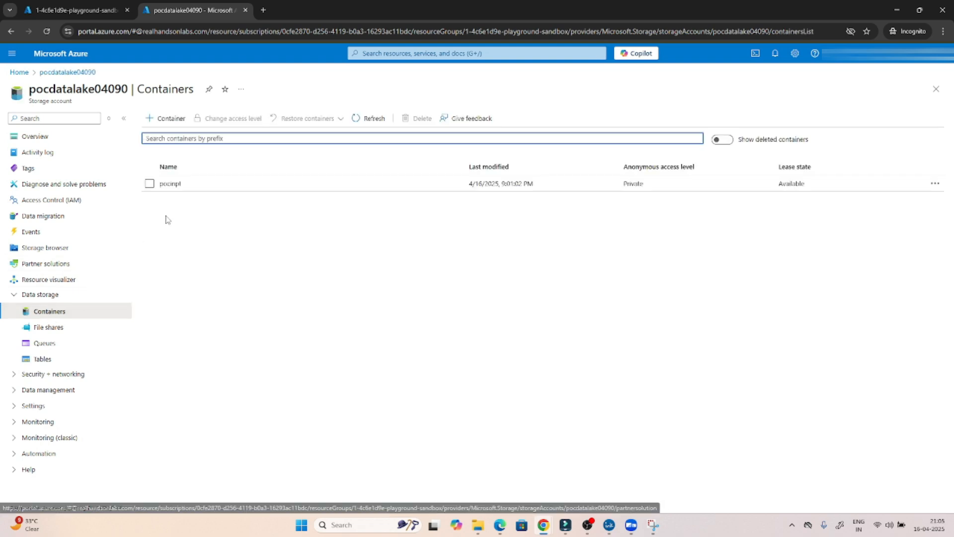
{"action": "left_click", "coordinate": [172, 184]}
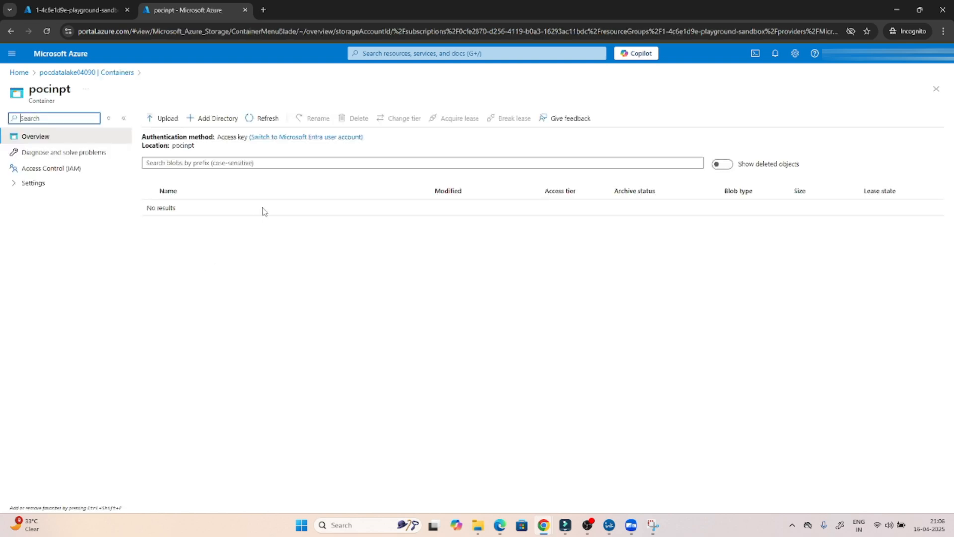
{"action": "left_click", "coordinate": [113, 73]}
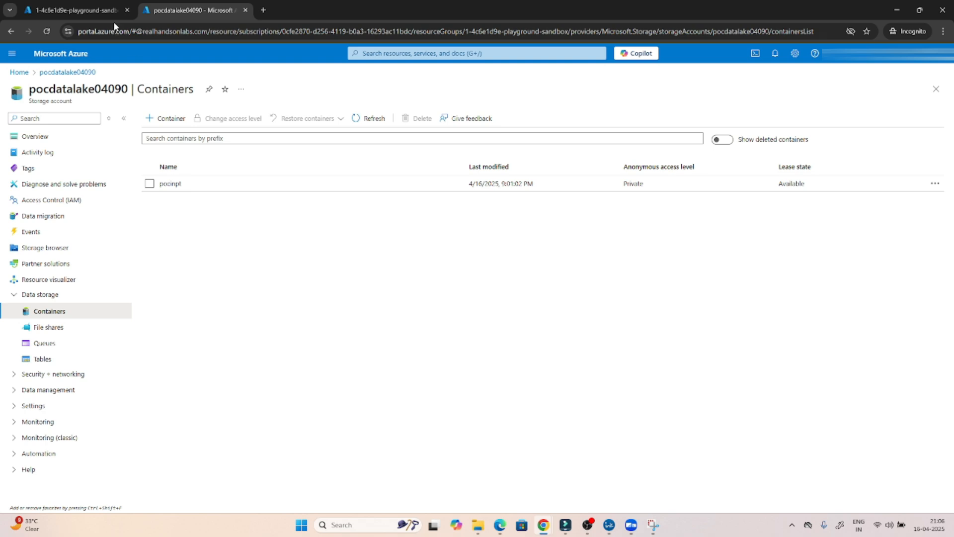
{"action": "left_click", "coordinate": [102, 10]}
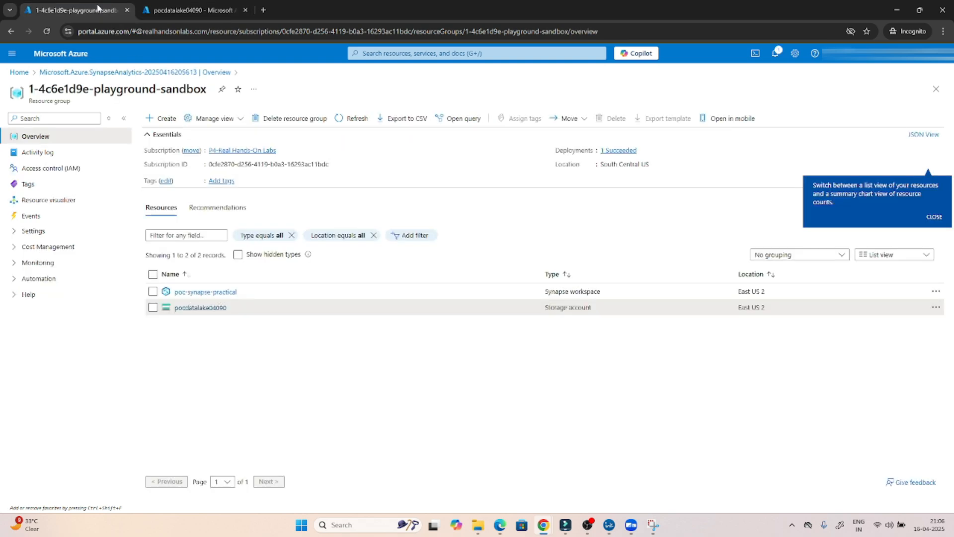
- Open the poc-synapse-practical workspace and launch Synapse Studio from its overview
{"action": "left_click", "coordinate": [212, 293]}
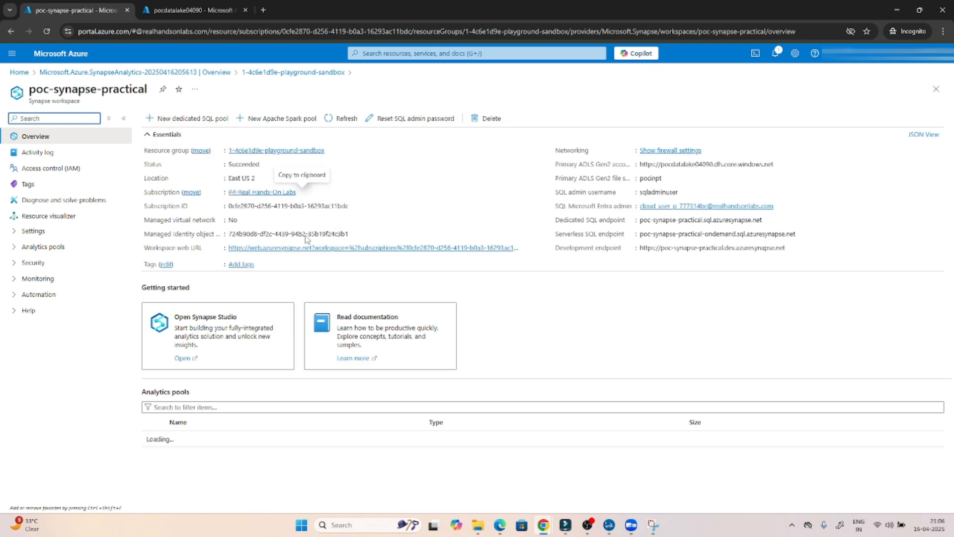
{"action": "left_click", "coordinate": [45, 156]}
{"action": "left_click", "coordinate": [48, 170]}
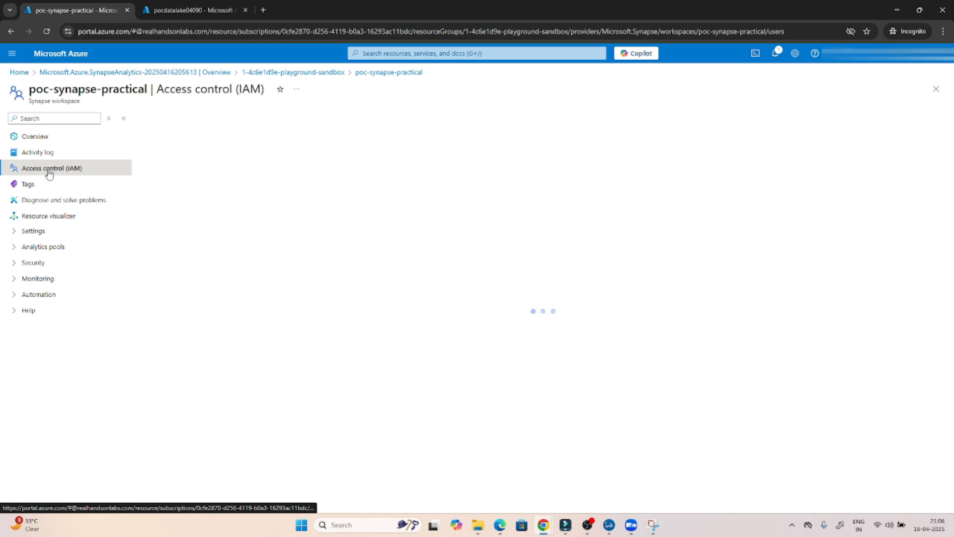
{"action": "left_click", "coordinate": [48, 140]}
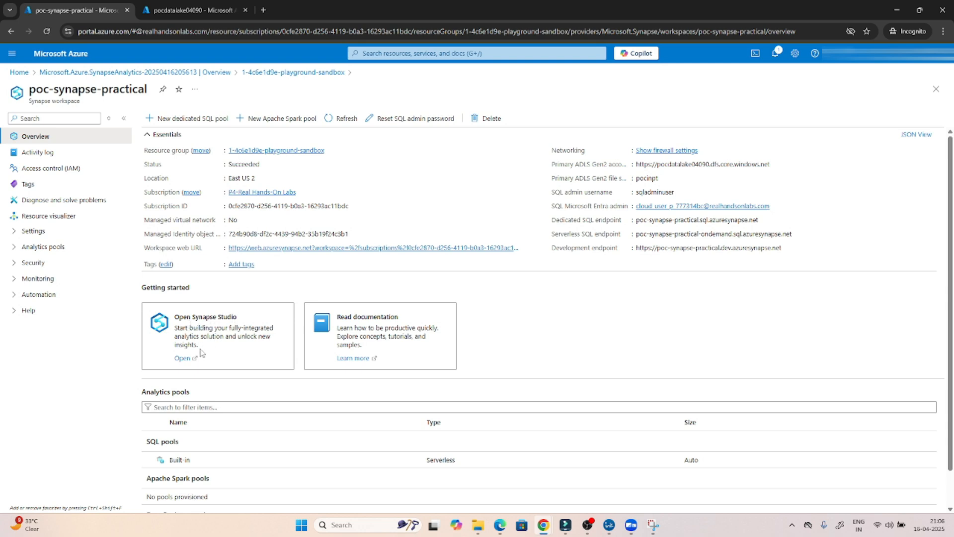
{"action": "left_click", "coordinate": [184, 358]}
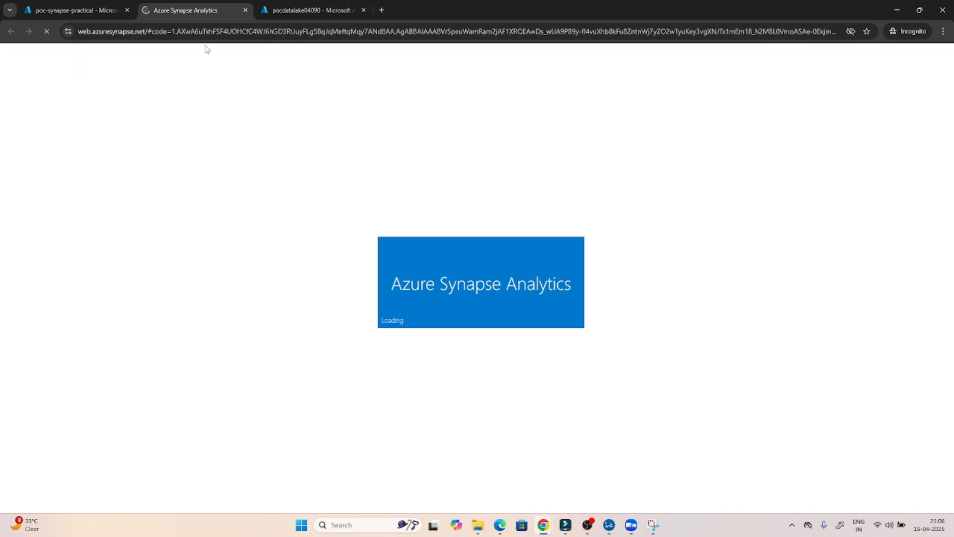
- Review the workspace's analytics pools, then switch to the loaded Synapse Studio tab
{"action": "left_click", "coordinate": [76, 6]}
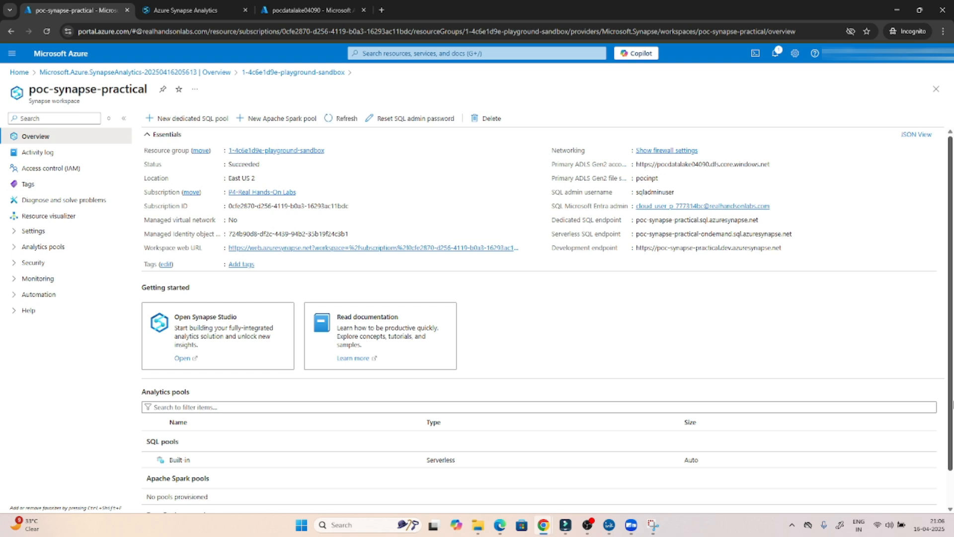
{"action": "scroll", "coordinate": [951, 404], "scroll_direction": "down", "scroll_amount": 2}
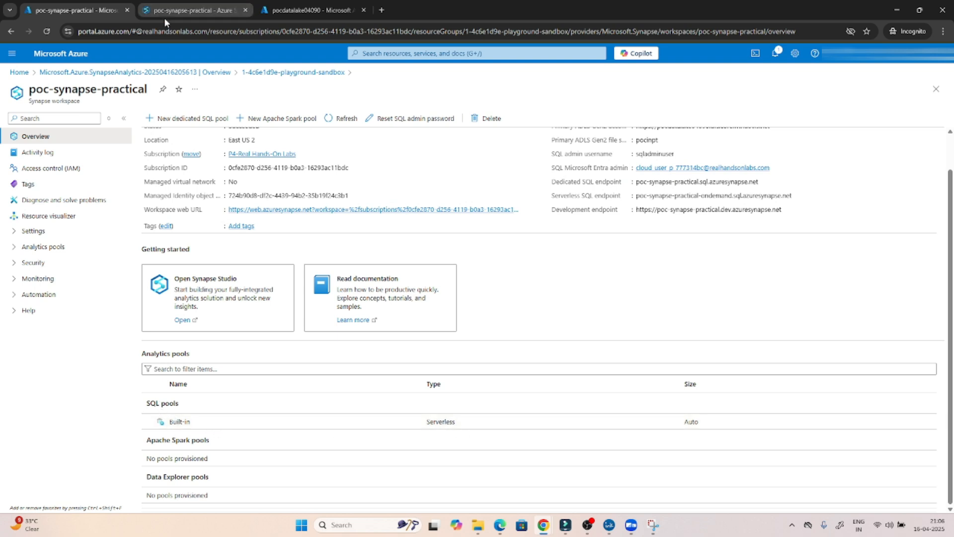
{"action": "left_click", "coordinate": [183, 5]}
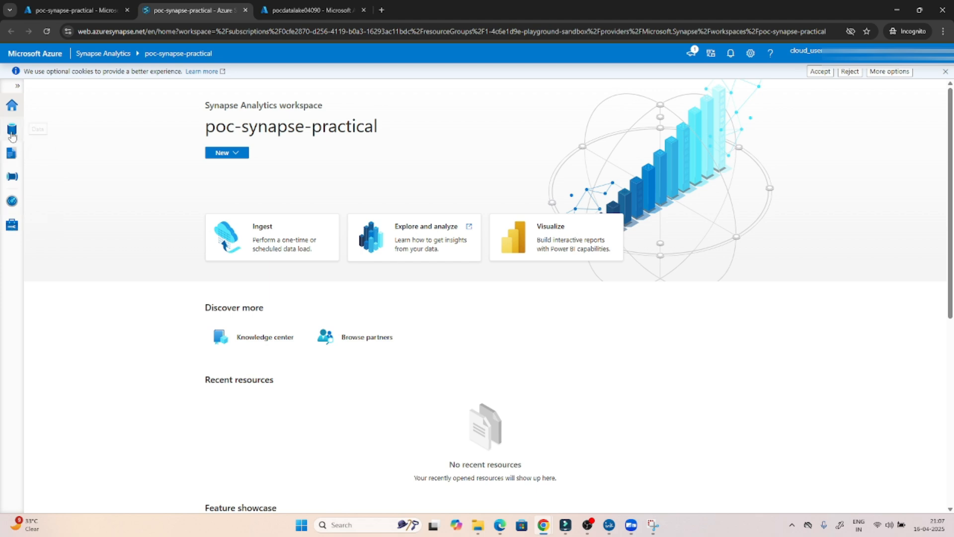
- Browse the Data hub's Linked ADLS Gen2 primary account, open the empty pocinpt container, then return to Workspace
{"action": "left_click", "coordinate": [12, 106]}
{"action": "left_click", "coordinate": [12, 131]}
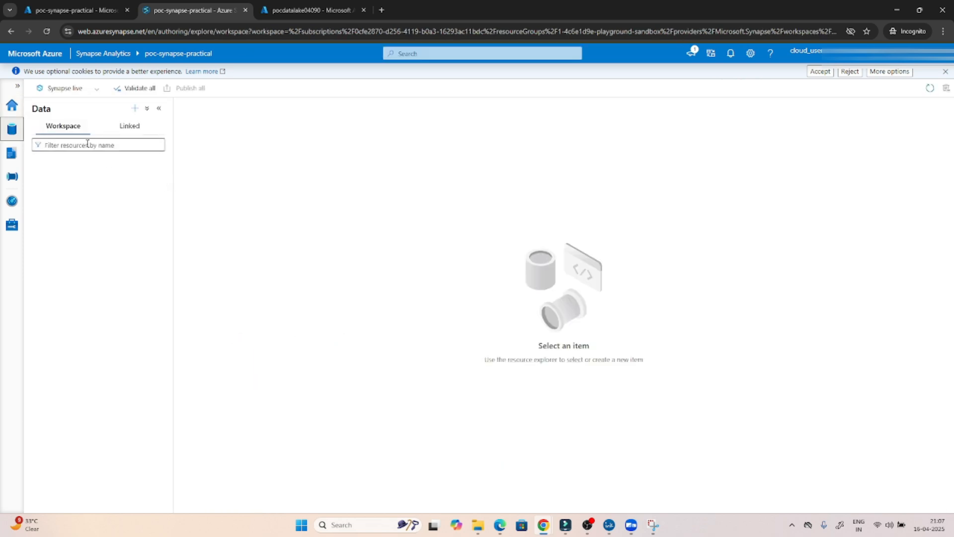
{"action": "left_click", "coordinate": [133, 128]}
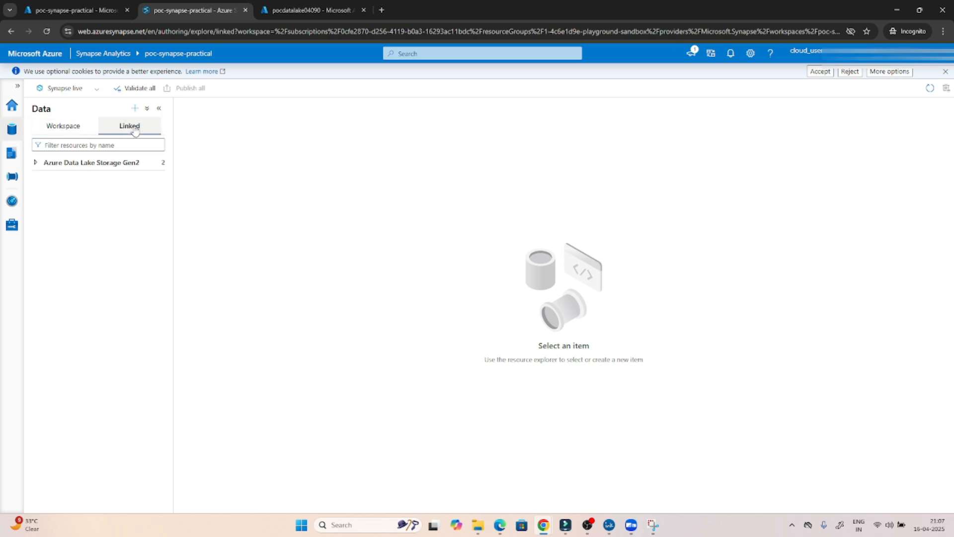
{"action": "left_click", "coordinate": [68, 168]}
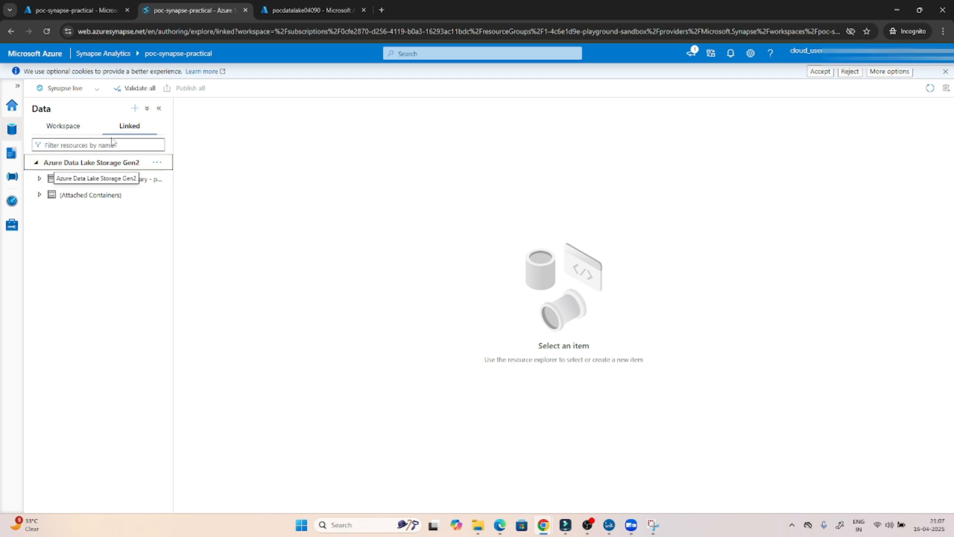
{"action": "left_click", "coordinate": [47, 179]}
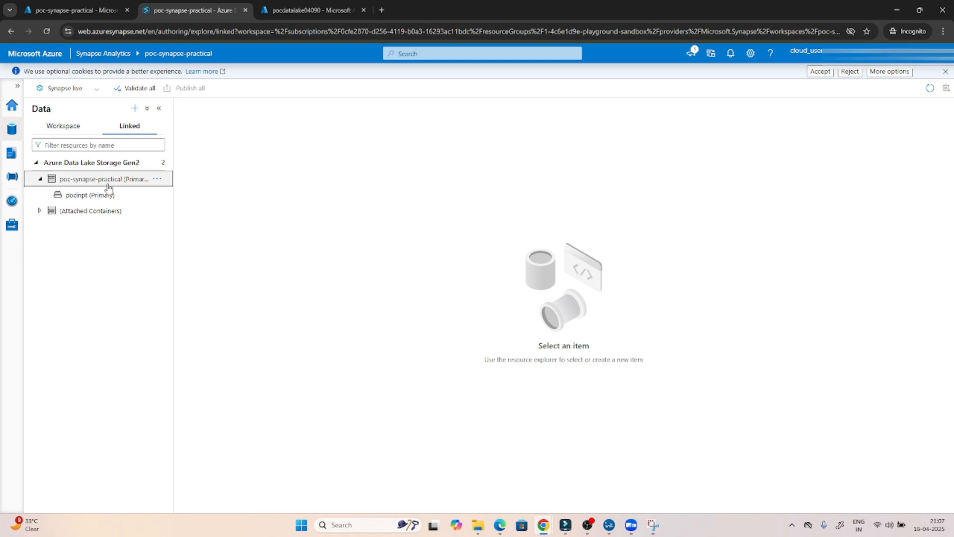
{"action": "left_click", "coordinate": [95, 197]}
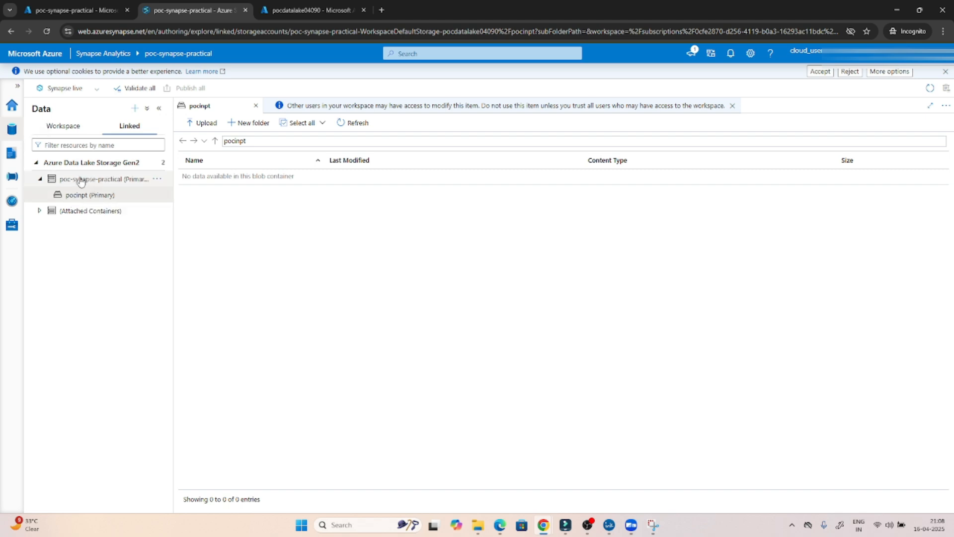
{"action": "left_click", "coordinate": [78, 130]}
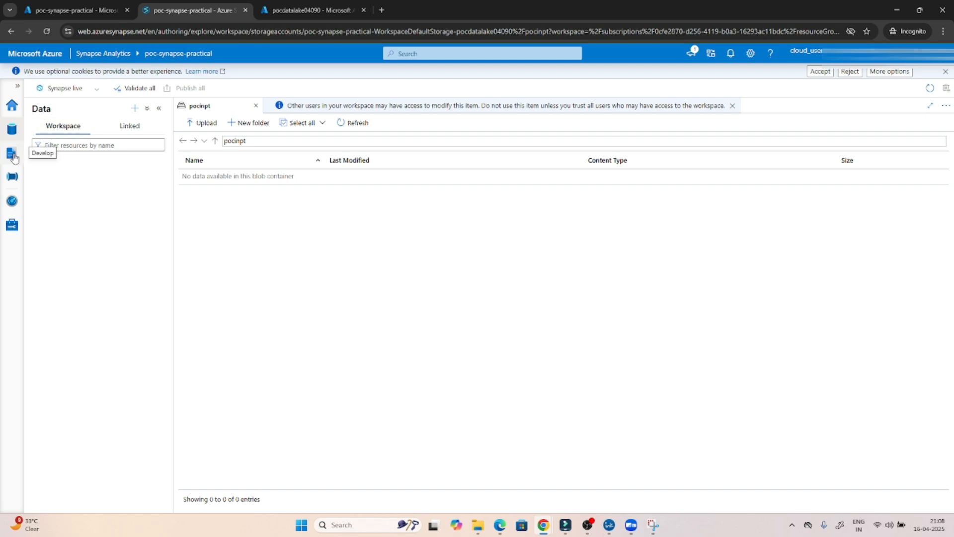
- Review the Develop hub's new-item choices and dismiss them without creating anything
{"action": "left_click", "coordinate": [12, 154]}
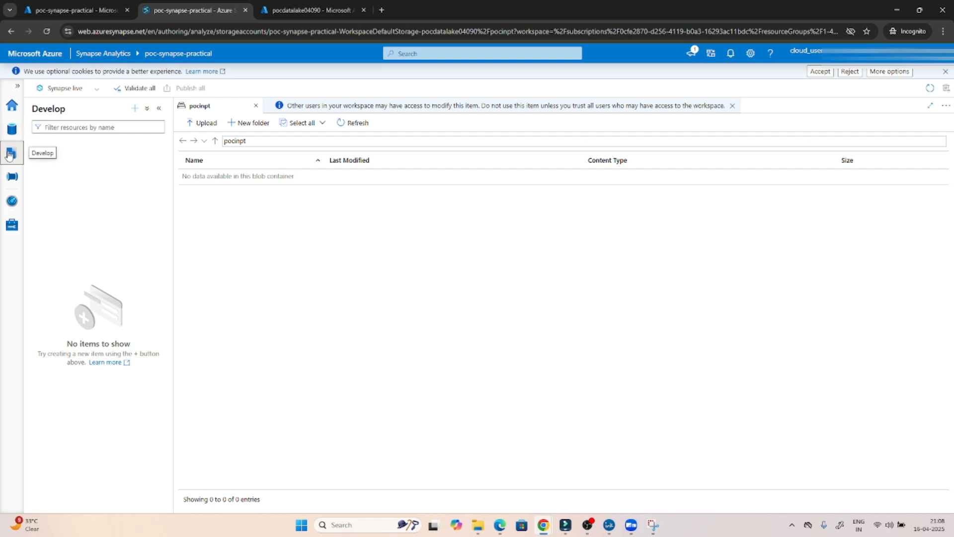
{"action": "left_click", "coordinate": [135, 109]}
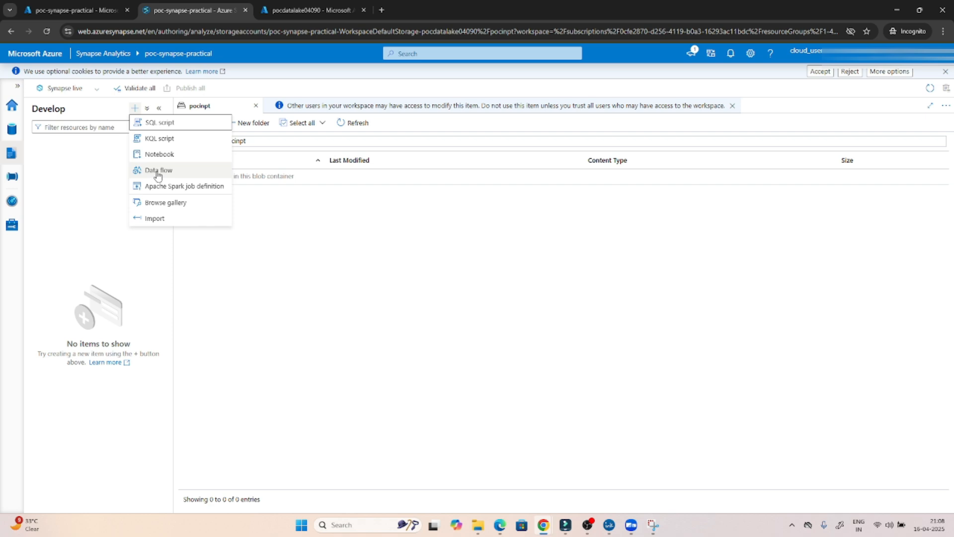
{"action": "left_click", "coordinate": [83, 206]}
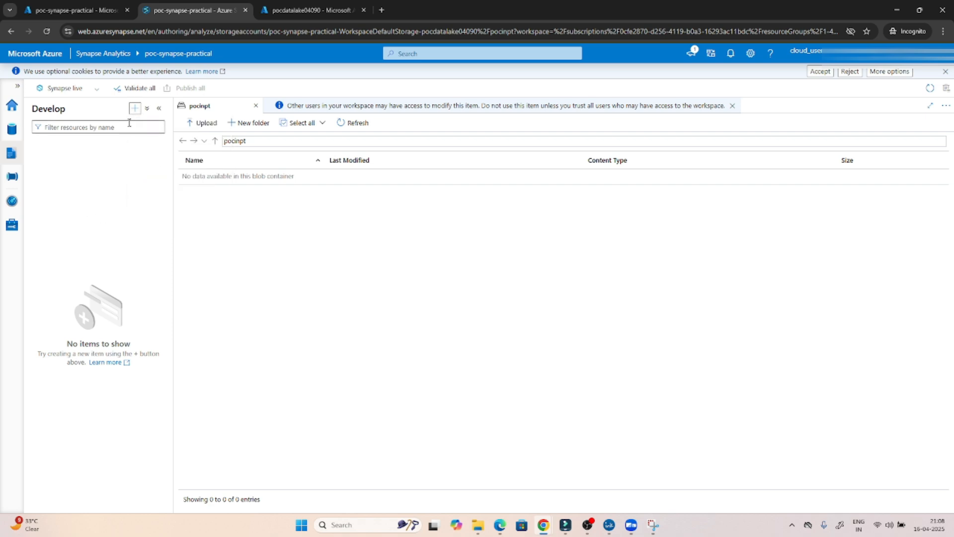
- Create a new empty pipeline, Pipeline 1, from the Integrate hub
{"action": "left_click", "coordinate": [10, 179]}
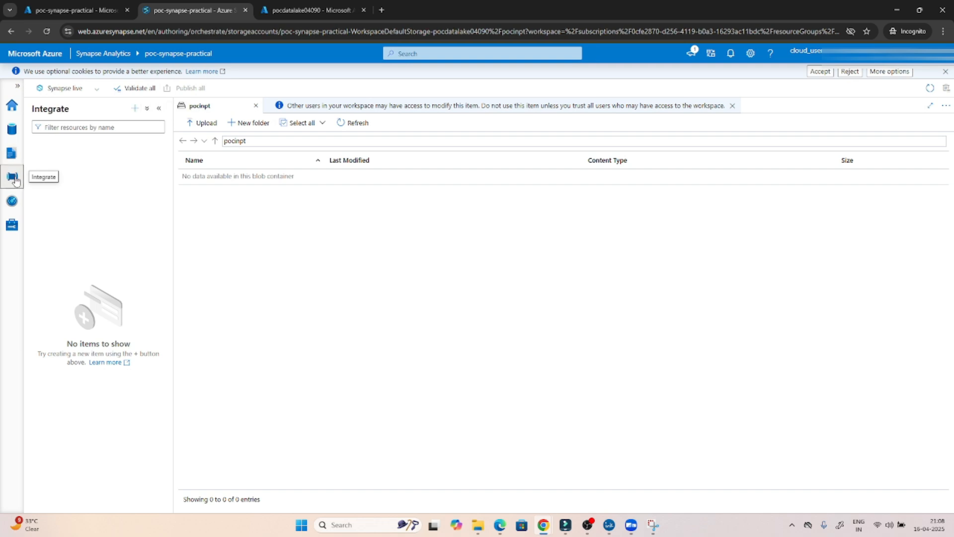
{"action": "left_click", "coordinate": [134, 109]}
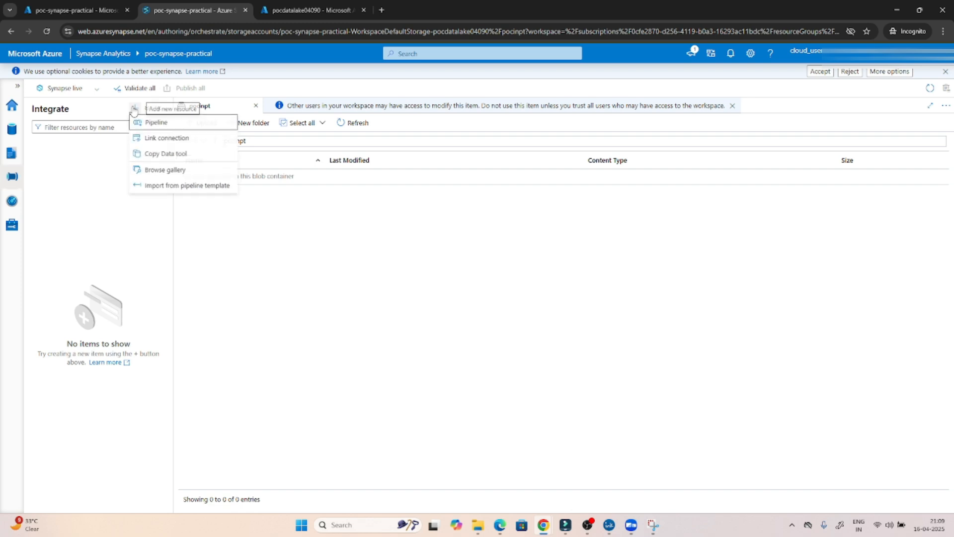
{"action": "left_click", "coordinate": [150, 124]}
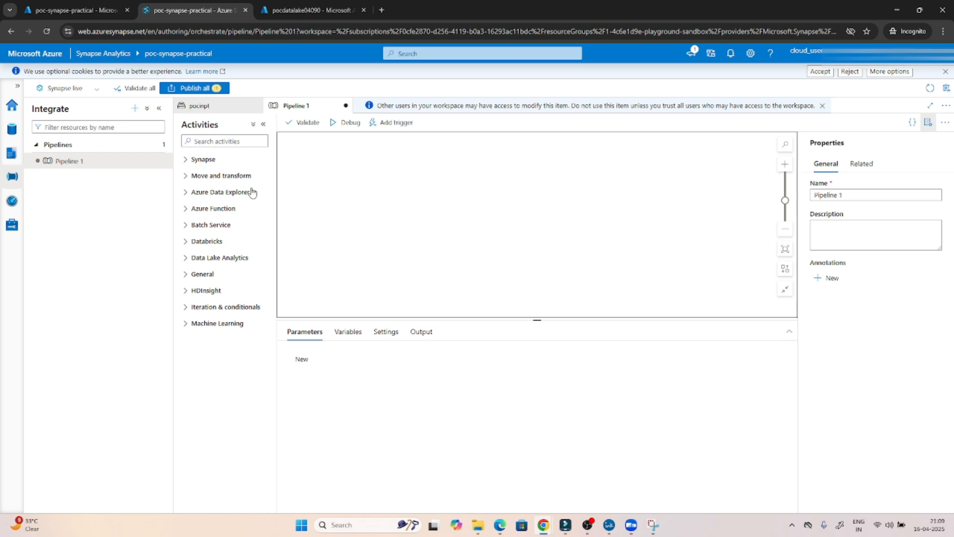
- Expand the Move and transform and General activity groups, then bring up the Develop hub's new-item menu
{"action": "left_click", "coordinate": [191, 178]}
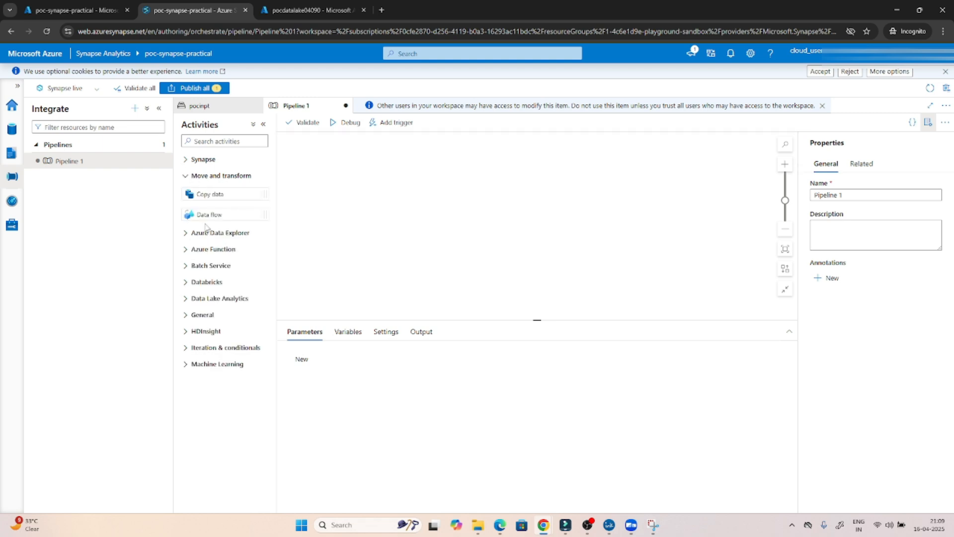
{"action": "left_click", "coordinate": [196, 316]}
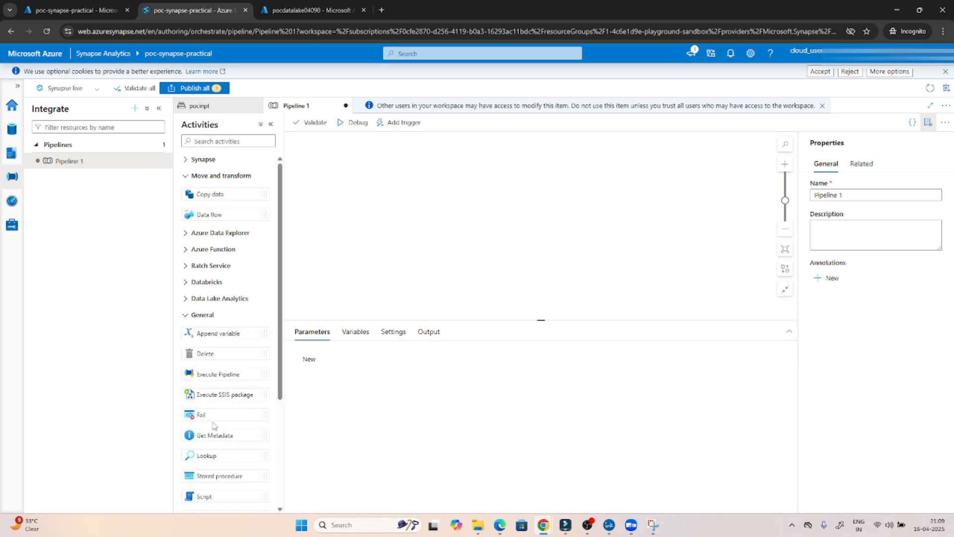
{"action": "left_click", "coordinate": [12, 153]}
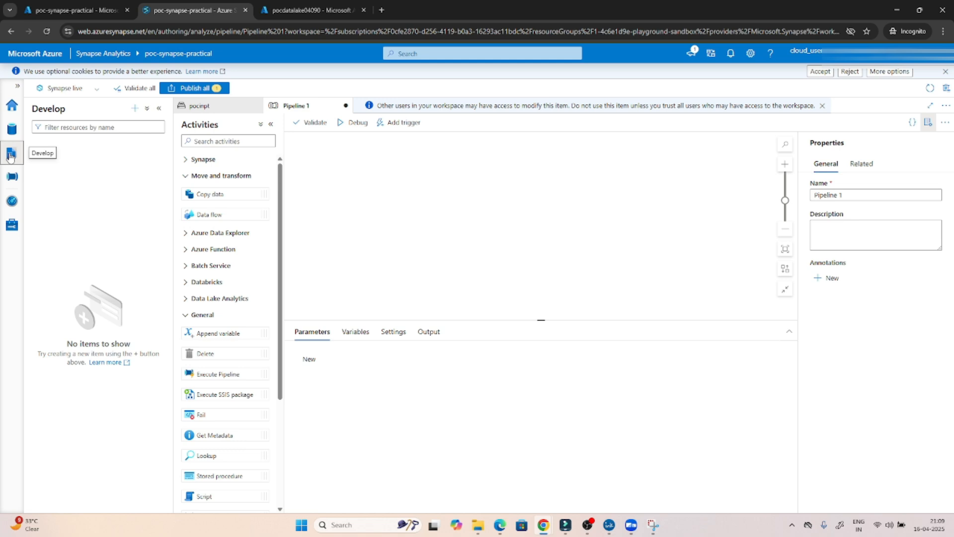
{"action": "left_click", "coordinate": [136, 109]}
- Create Notebook 1, click into its first code cell, then create SQL script 1
{"action": "left_click", "coordinate": [166, 158]}
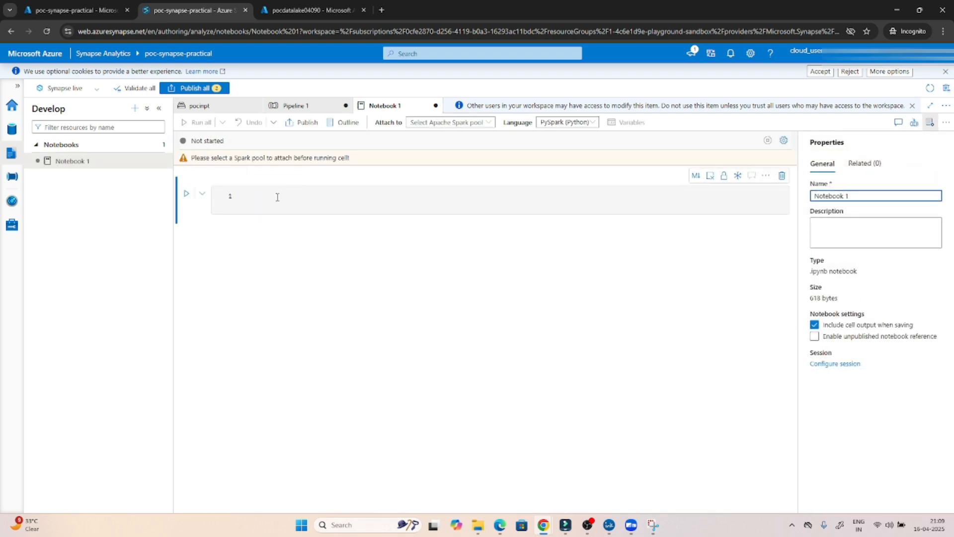
{"action": "left_click", "coordinate": [278, 197]}
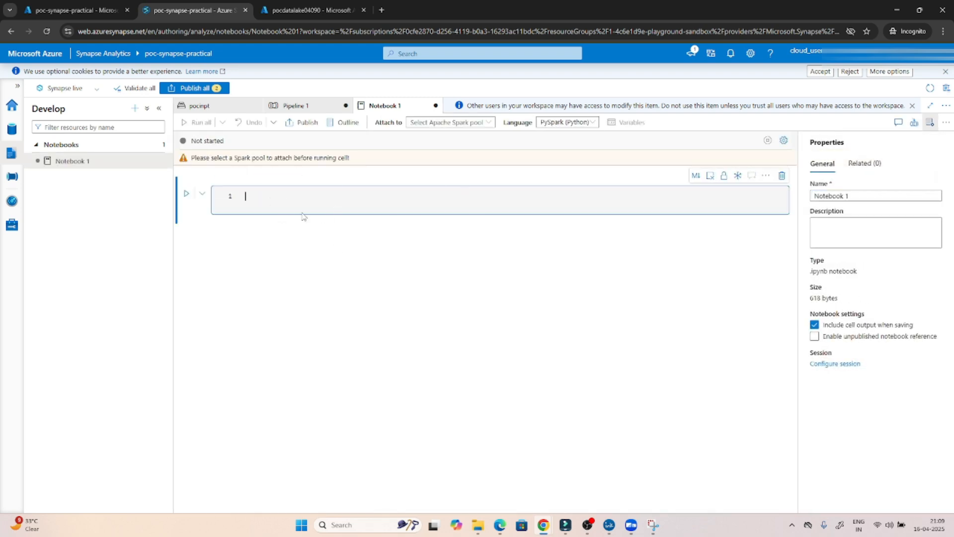
{"action": "left_click", "coordinate": [134, 108]}
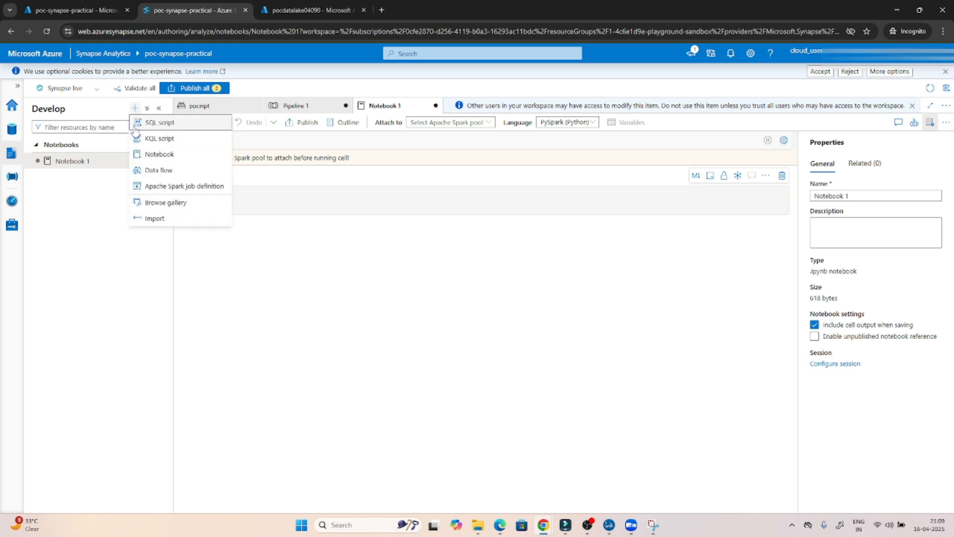
{"action": "left_click", "coordinate": [151, 128]}
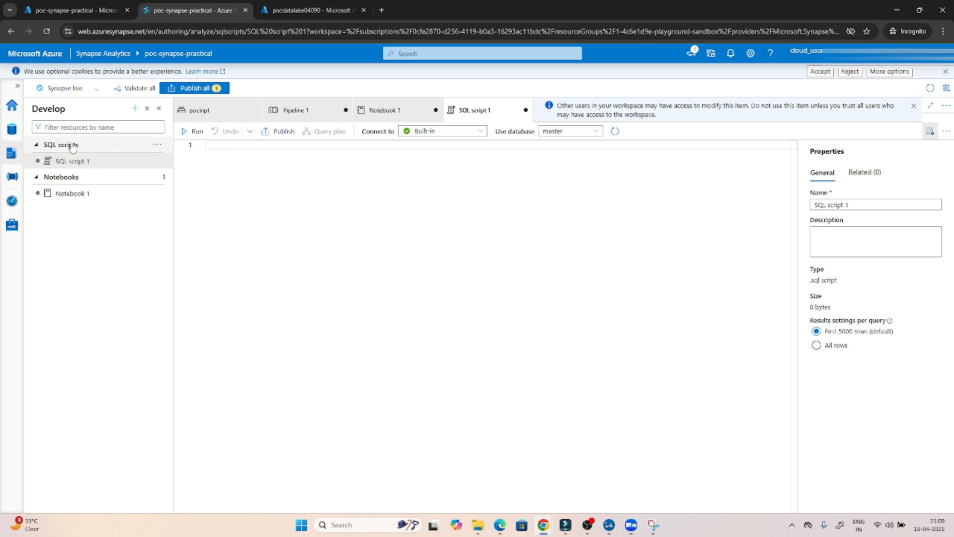
- Reopen Notebook 1 and Pipeline 1, then view the empty Pipeline runs page in Monitor
{"action": "left_click", "coordinate": [74, 199]}
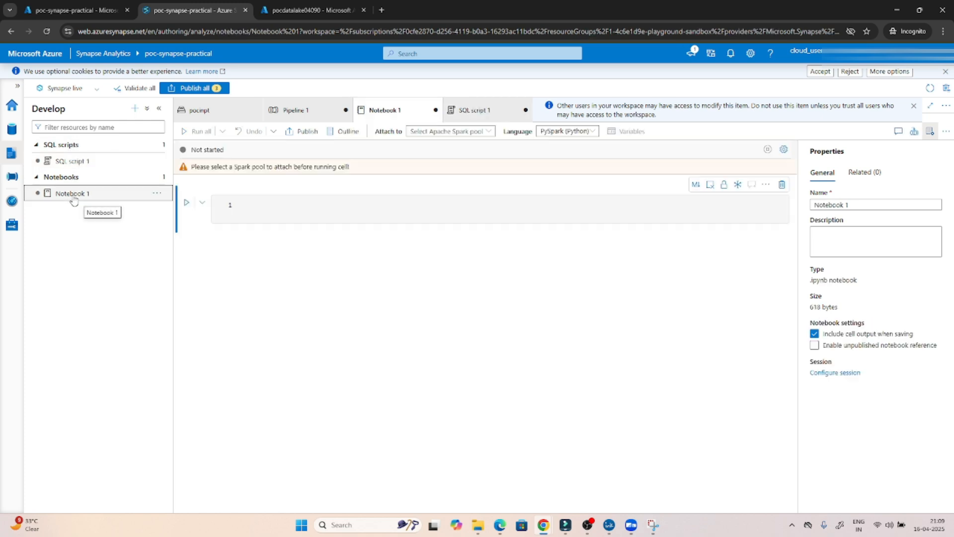
{"action": "left_click", "coordinate": [11, 178]}
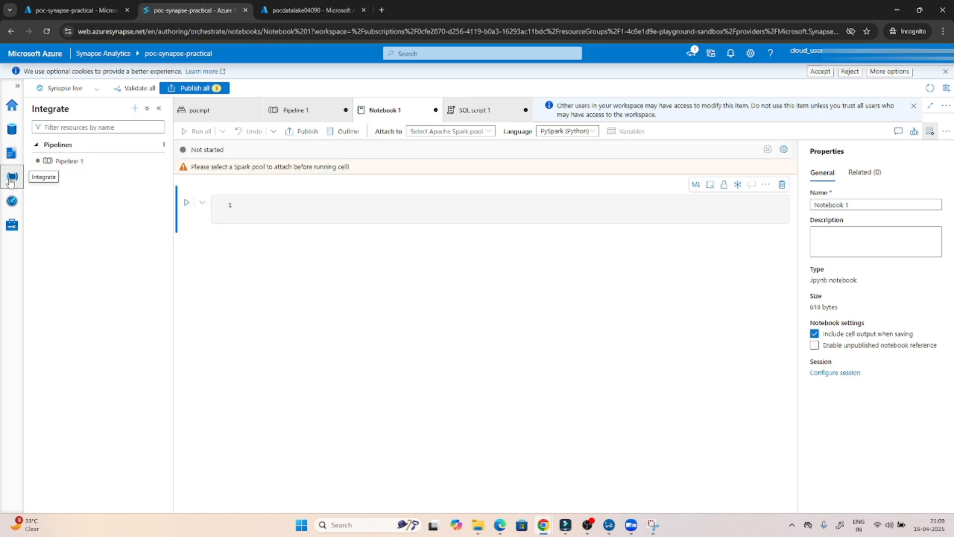
{"action": "left_click", "coordinate": [77, 161]}
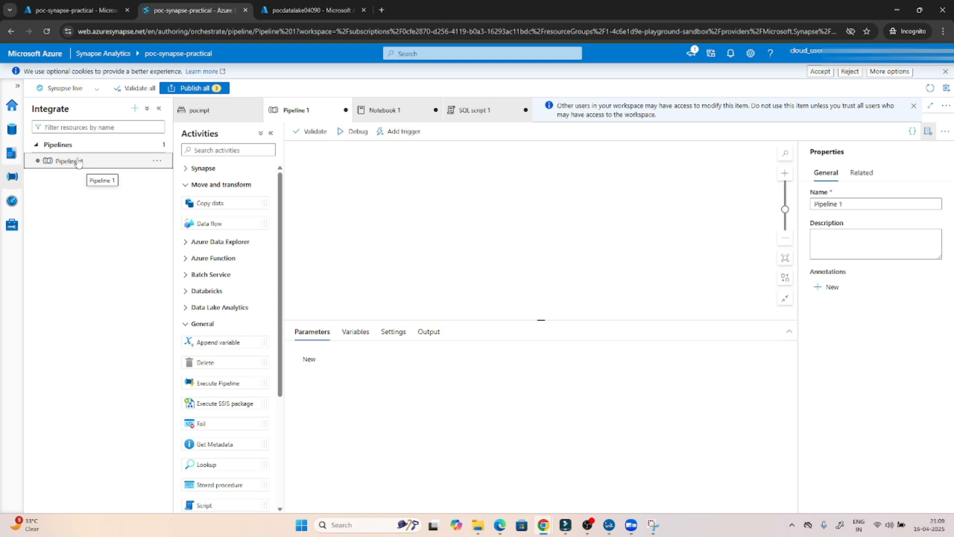
{"action": "left_click", "coordinate": [11, 203]}
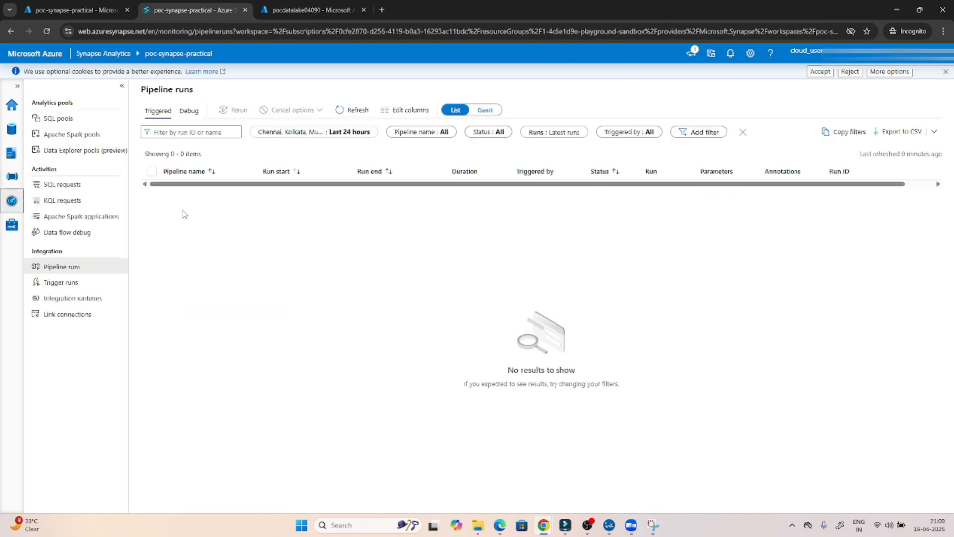
- Visit the Manage, Home, Data and Develop hubs, ending on Integrate with Pipeline 1 listed
{"action": "left_click", "coordinate": [5, 225]}
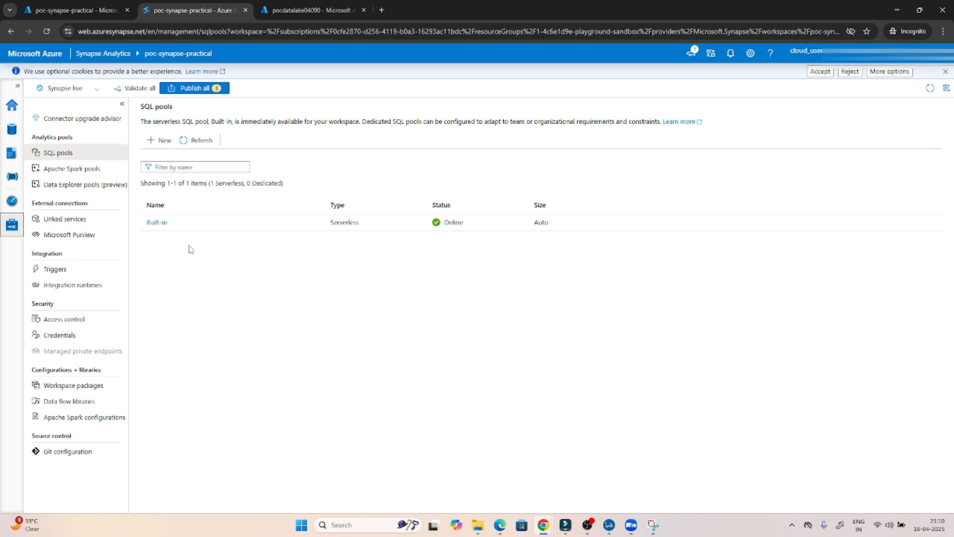
{"action": "left_click", "coordinate": [11, 104]}
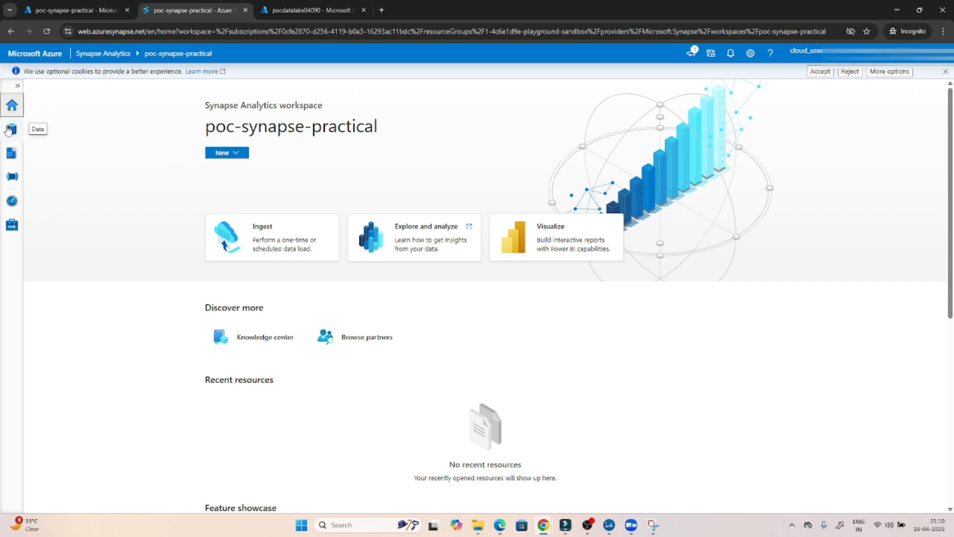
{"action": "left_click", "coordinate": [8, 131]}
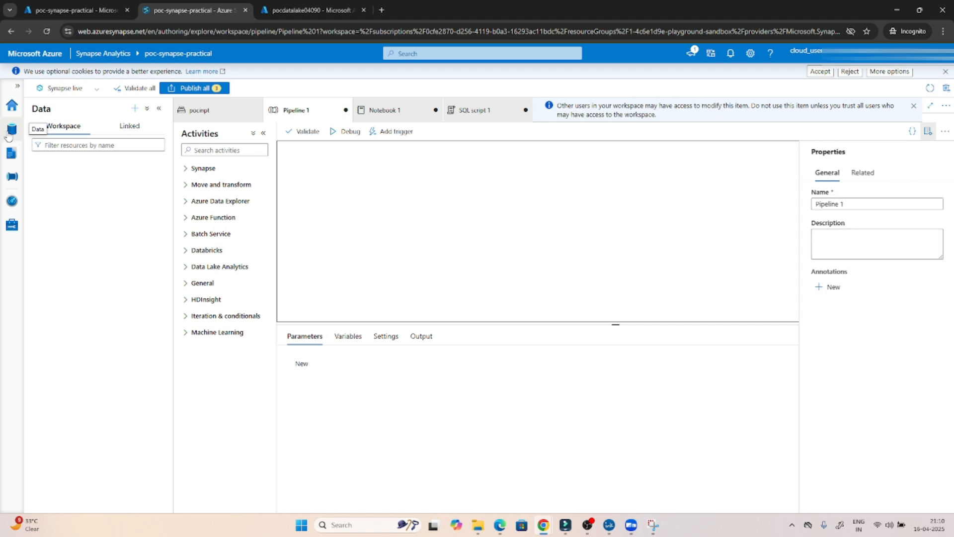
{"action": "left_click", "coordinate": [10, 155]}
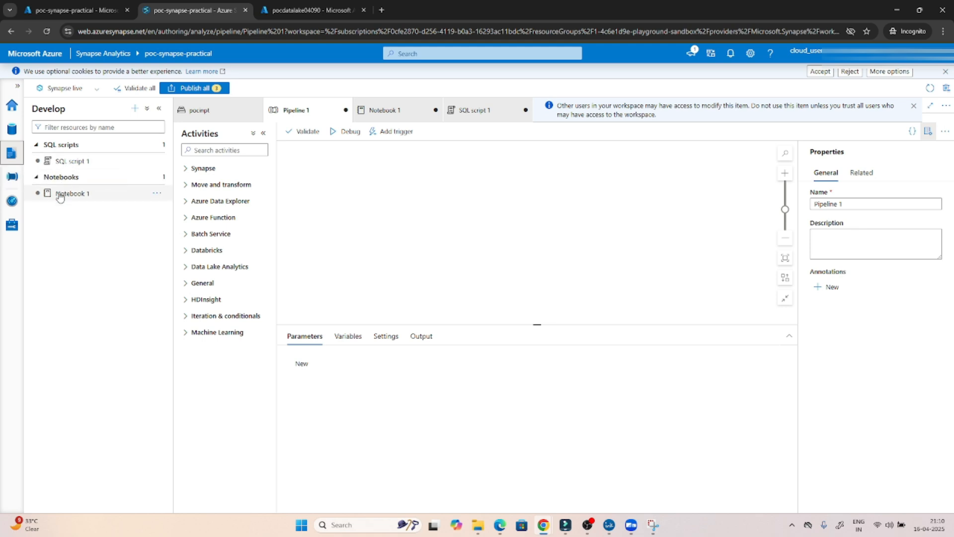
{"action": "left_click", "coordinate": [13, 179]}
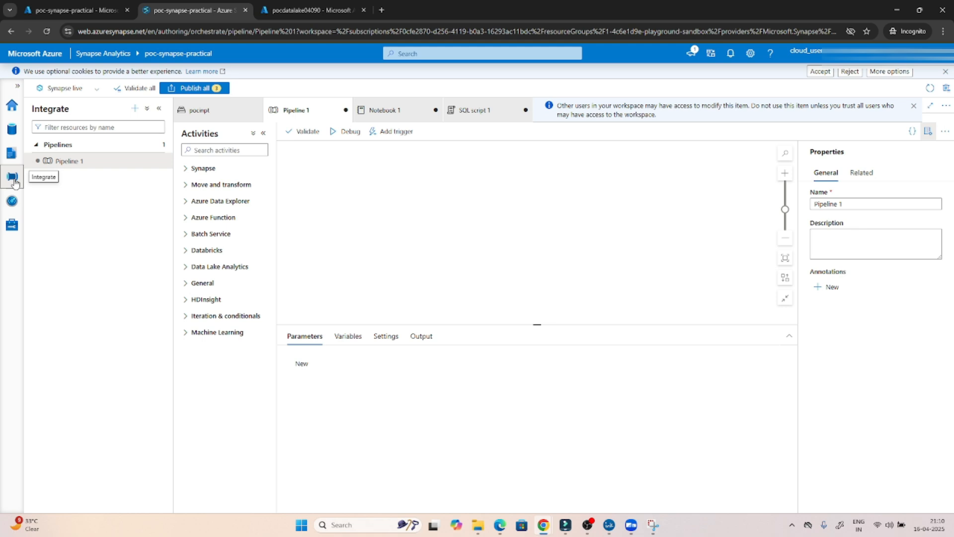